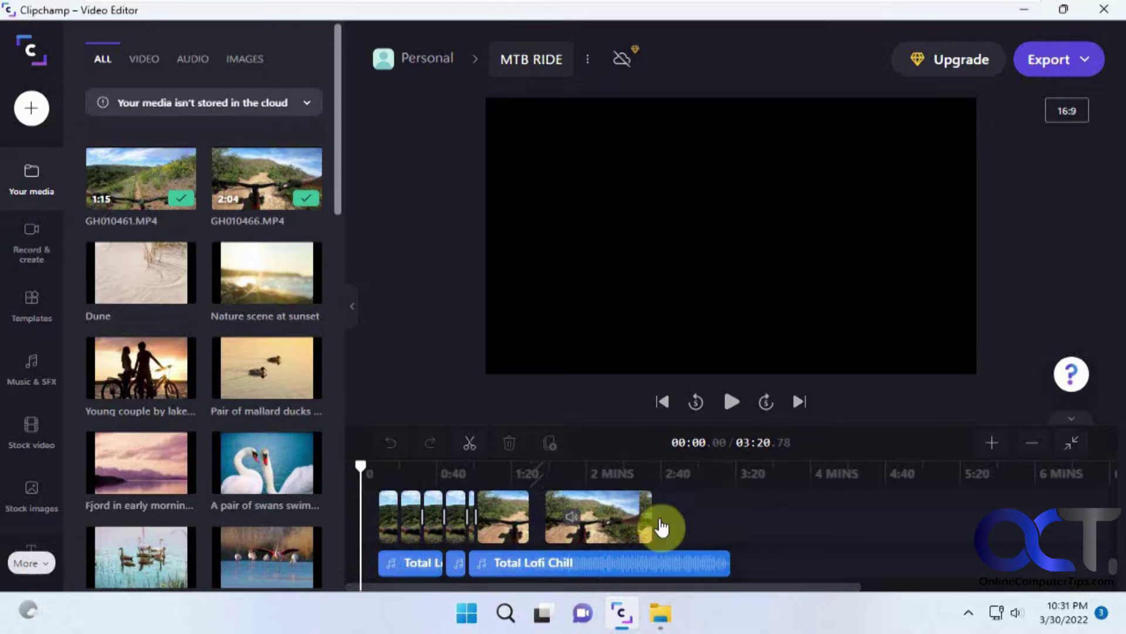
- Search Windows for 'windows i' and open the Windows Insider Programme settings page
{"action": "left_click", "coordinate": [506, 613]}
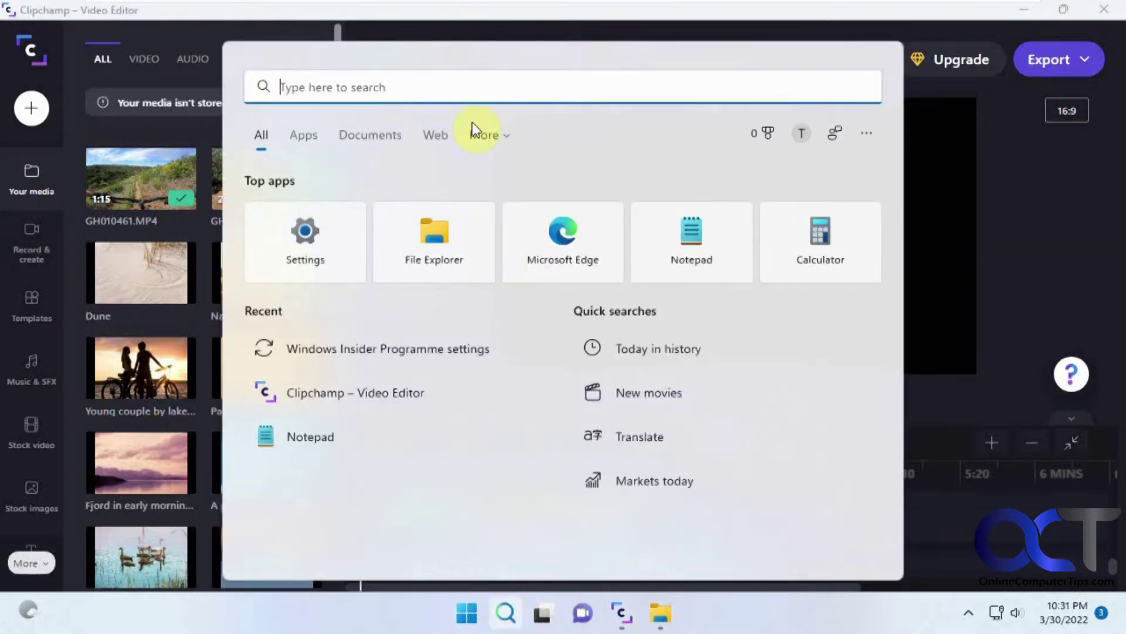
{"action": "type", "text": "windows i"}
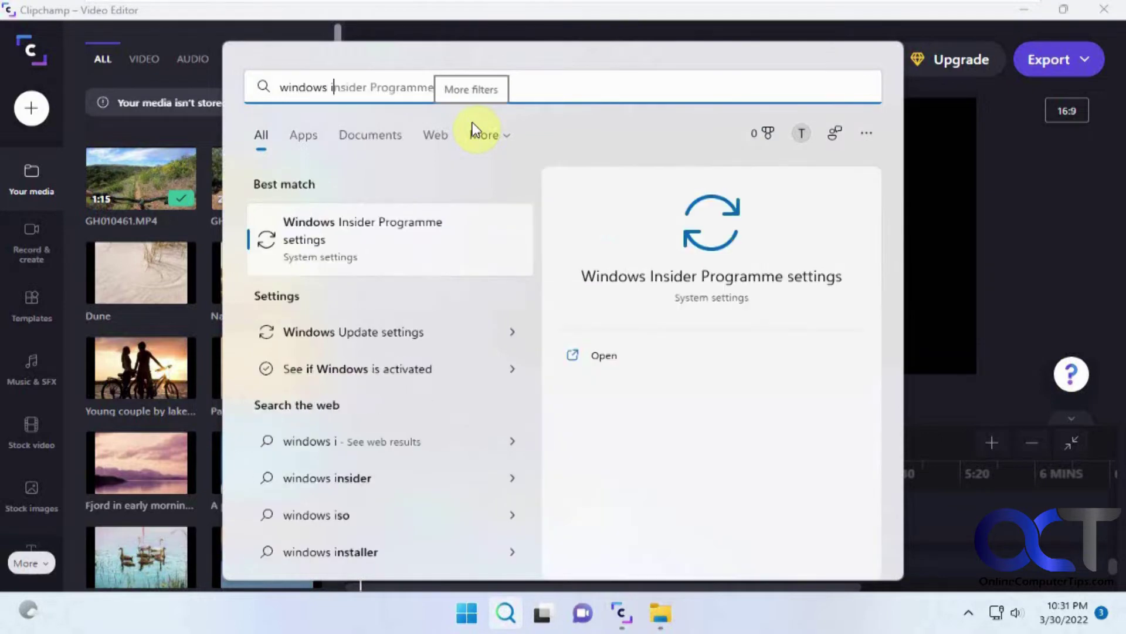
{"action": "left_click", "coordinate": [710, 267]}
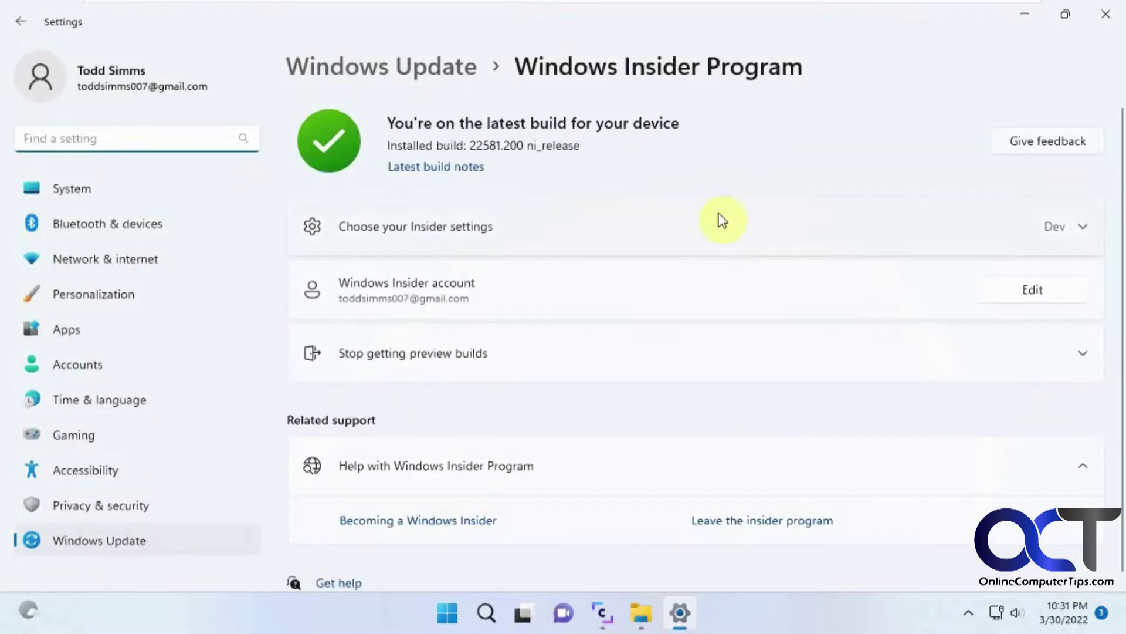
- Expand the Dev, Beta and Release Preview Insider channel options, then close Windows Settings
{"action": "left_click", "coordinate": [825, 240]}
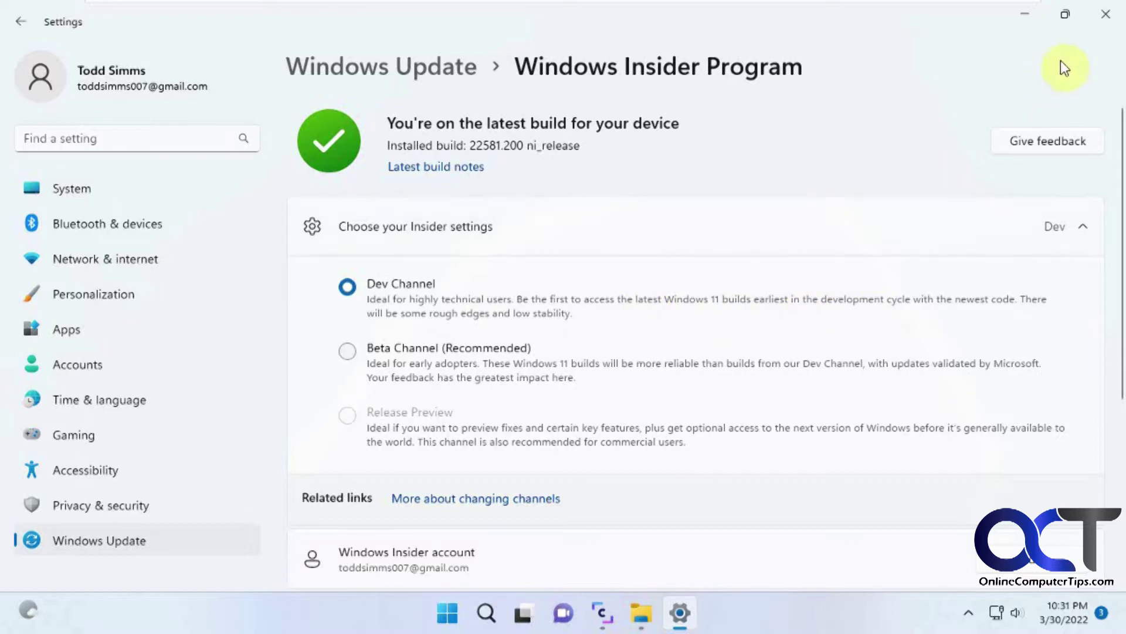
{"action": "left_click", "coordinate": [1101, 15]}
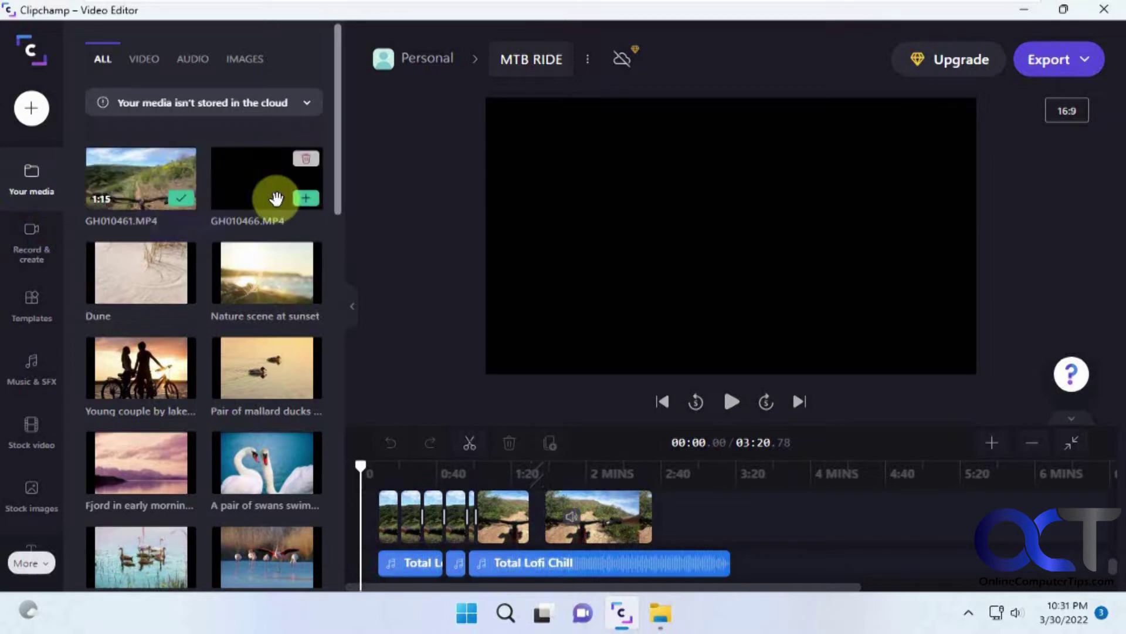
- View the Record & create options, then the Templates category list
{"action": "left_click", "coordinate": [31, 238]}
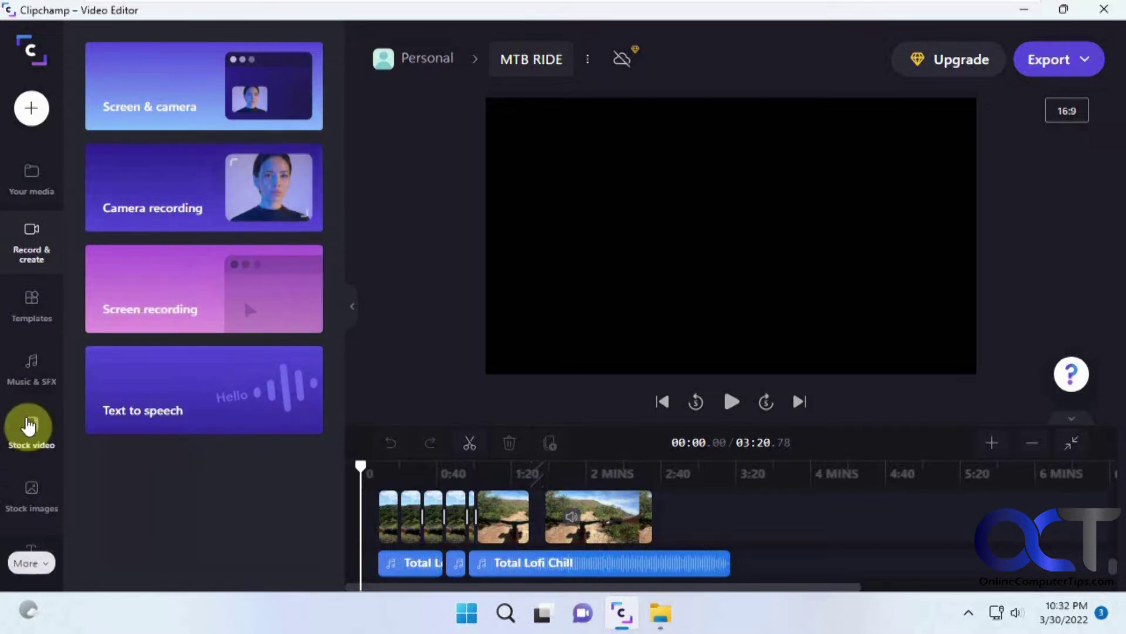
{"action": "left_click", "coordinate": [30, 305]}
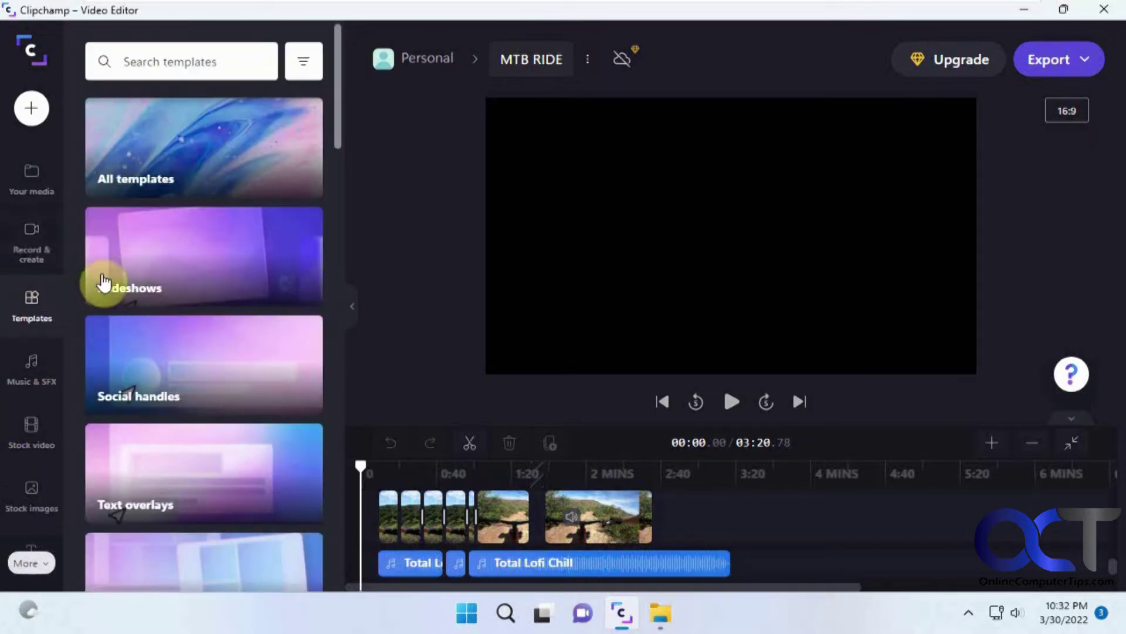
- Scroll the templates and set playback to 00:06.18 to preview the COOL MTB VIDEOS title
{"action": "left_click_drag", "start_coordinate": [340, 138], "coordinate": [352, 251]}
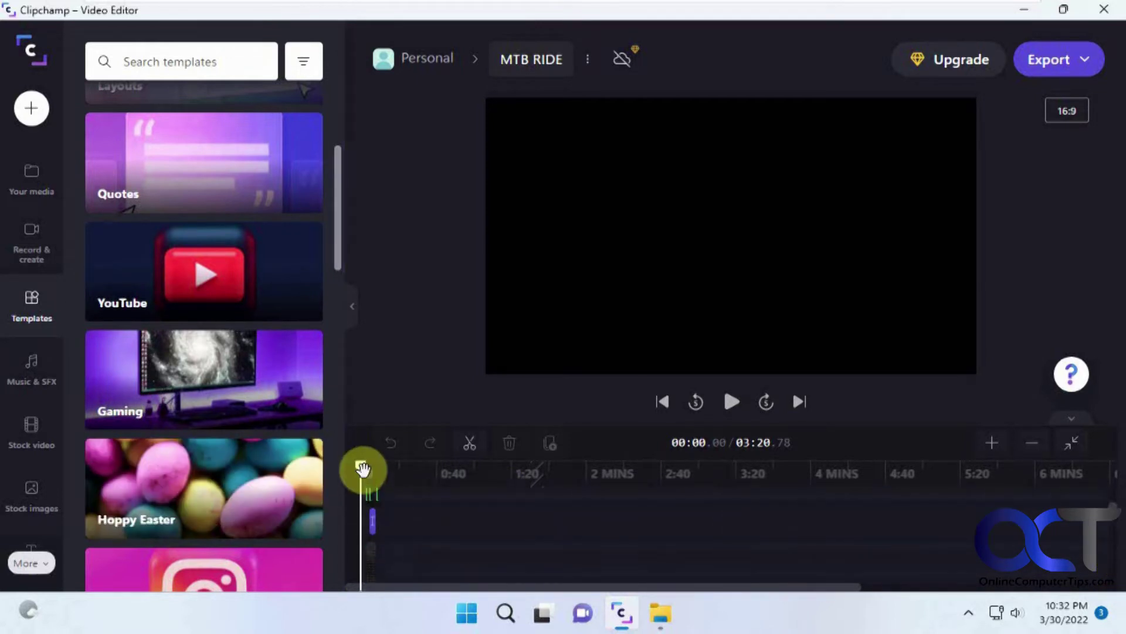
{"action": "left_click_drag", "start_coordinate": [363, 467], "coordinate": [372, 468]}
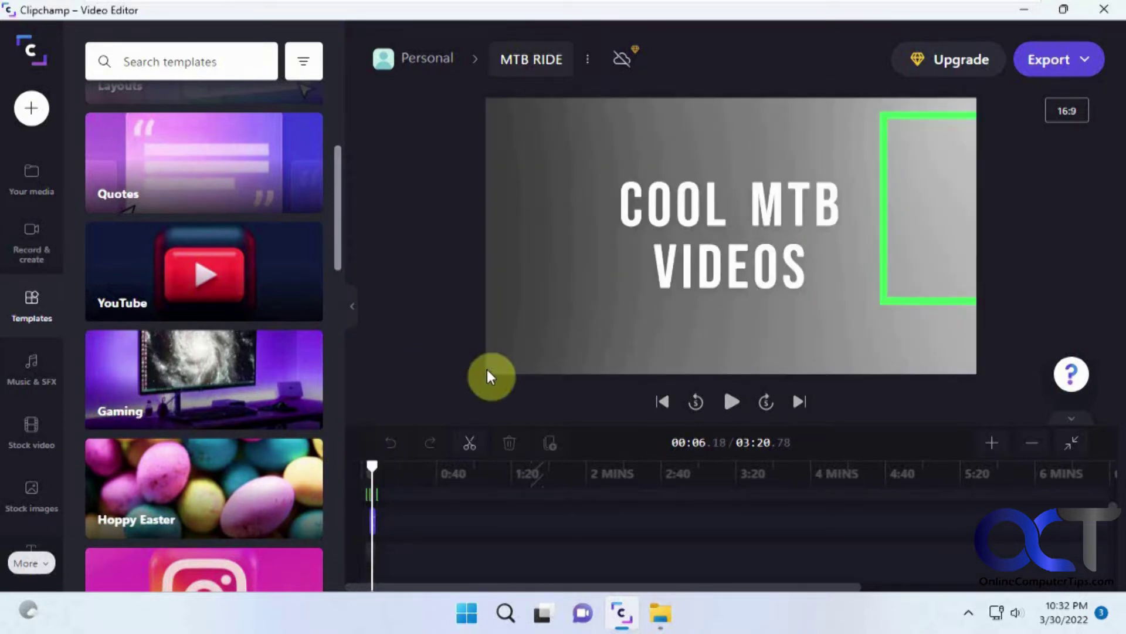
{"action": "left_click", "coordinate": [27, 366]}
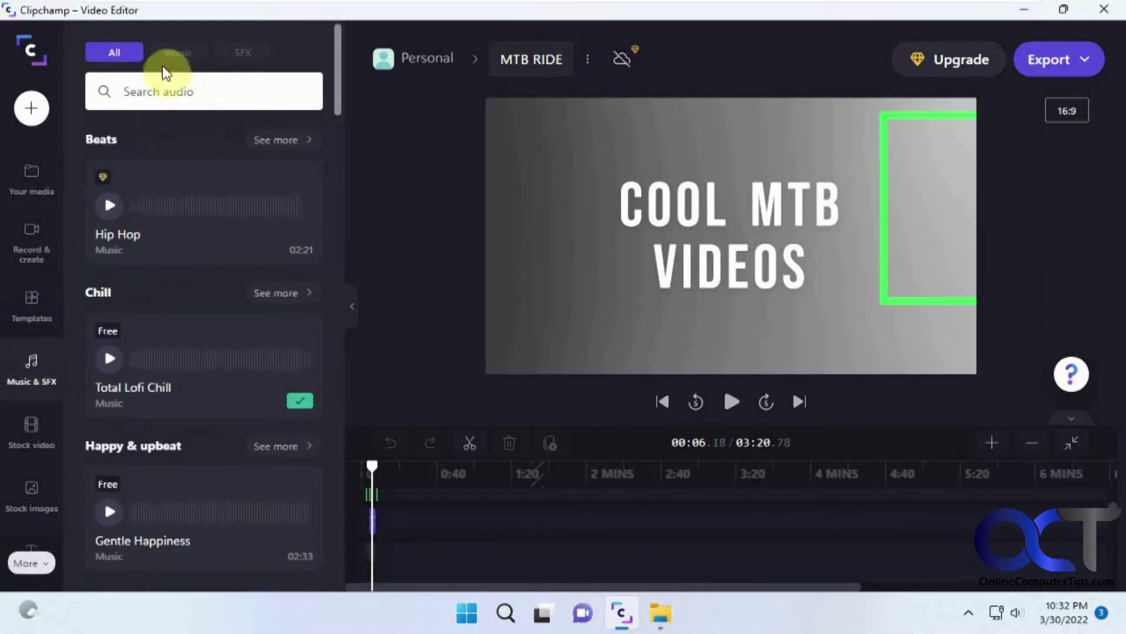
- Browse the SFX and Music tabs and the full Chill track list, then view stock videos
{"action": "left_click", "coordinate": [238, 53]}
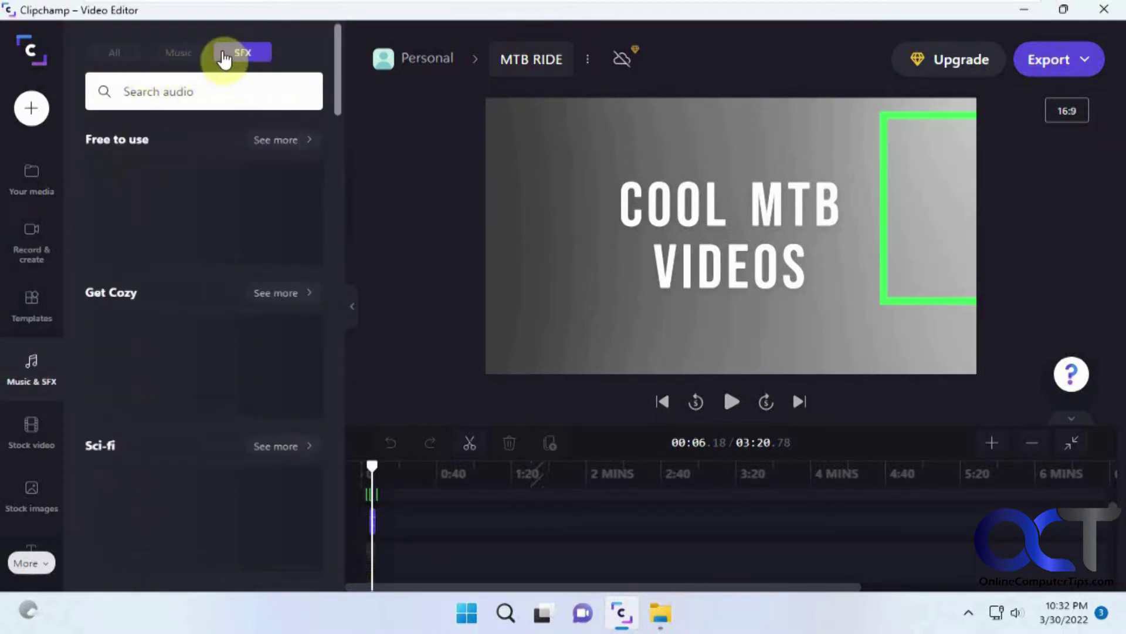
{"action": "left_click", "coordinate": [185, 54]}
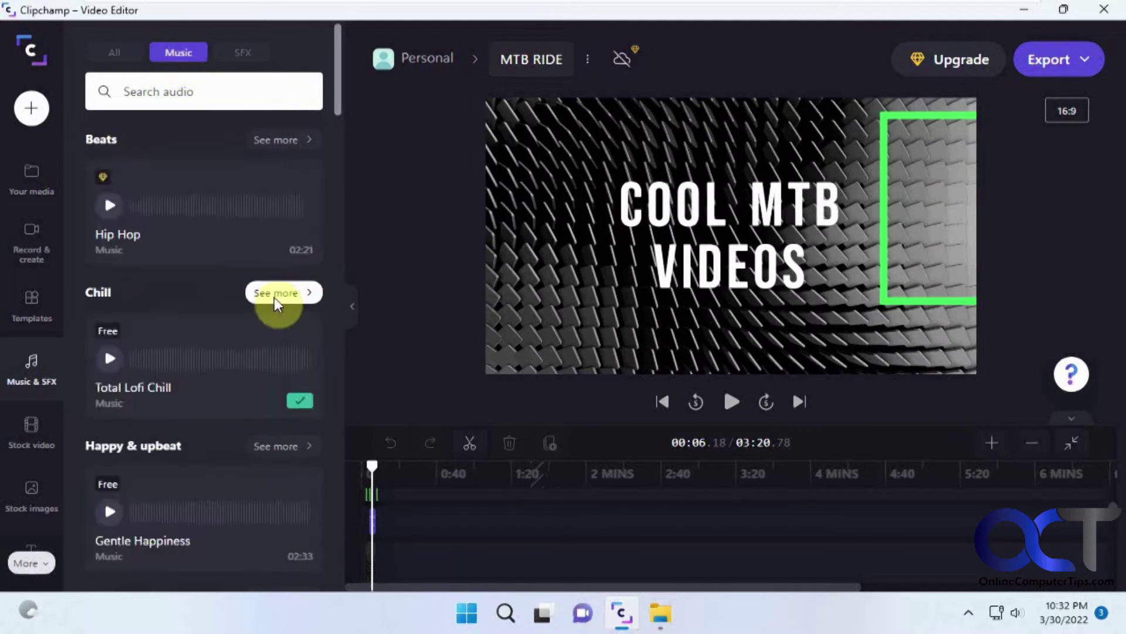
{"action": "left_click", "coordinate": [293, 297]}
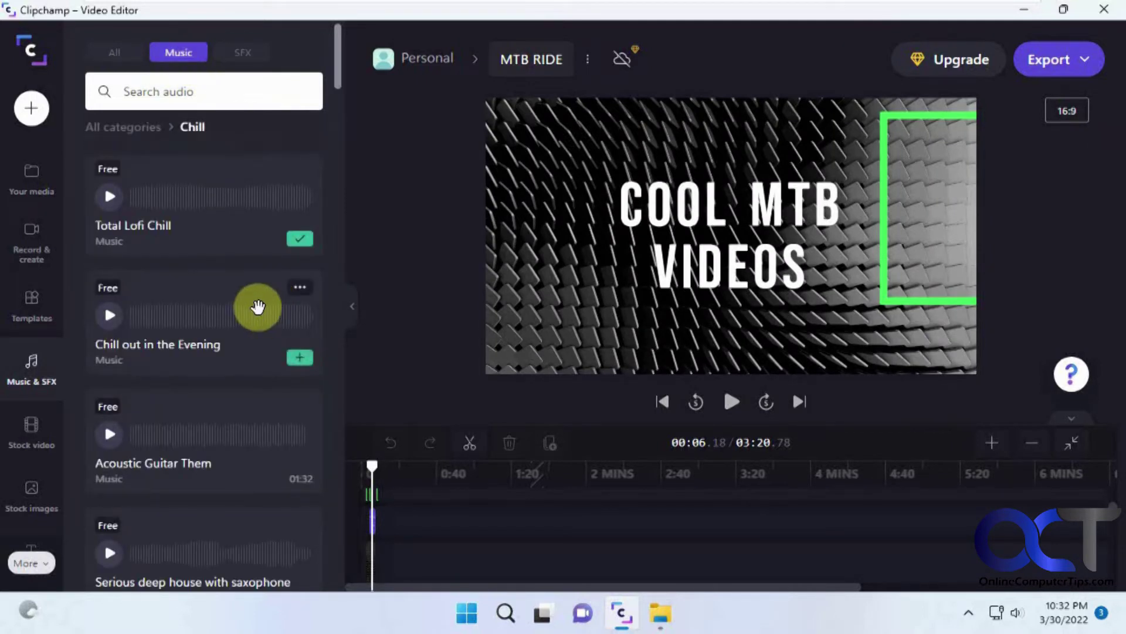
{"action": "scroll", "coordinate": [254, 306], "scroll_direction": "down", "scroll_amount": 5}
{"action": "left_click", "coordinate": [29, 441]}
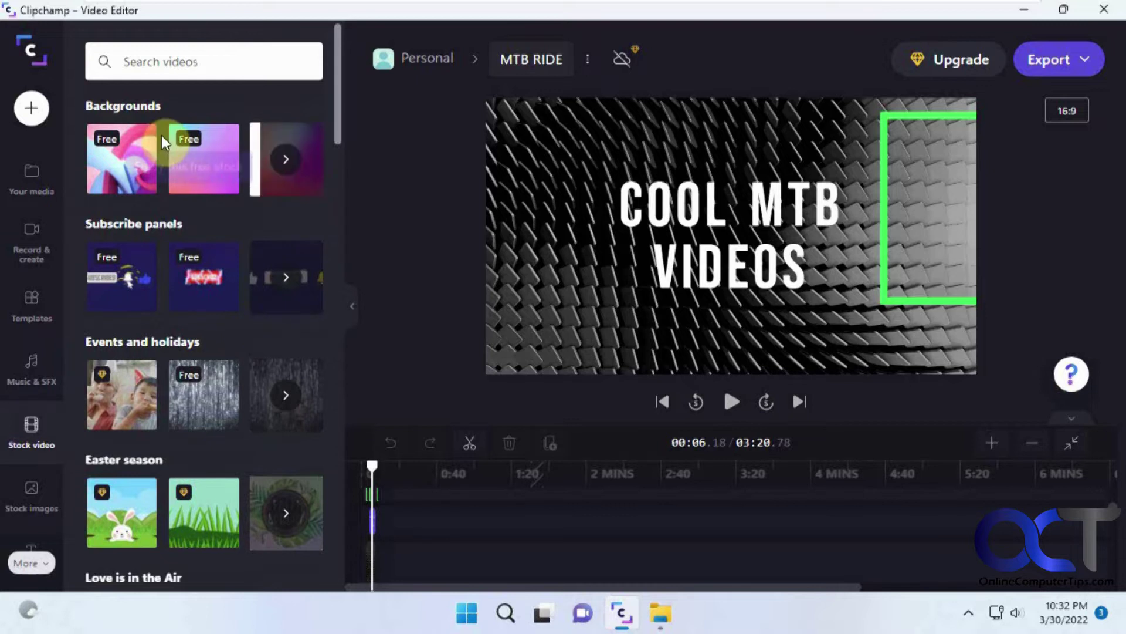
{"action": "left_click", "coordinate": [34, 498]}
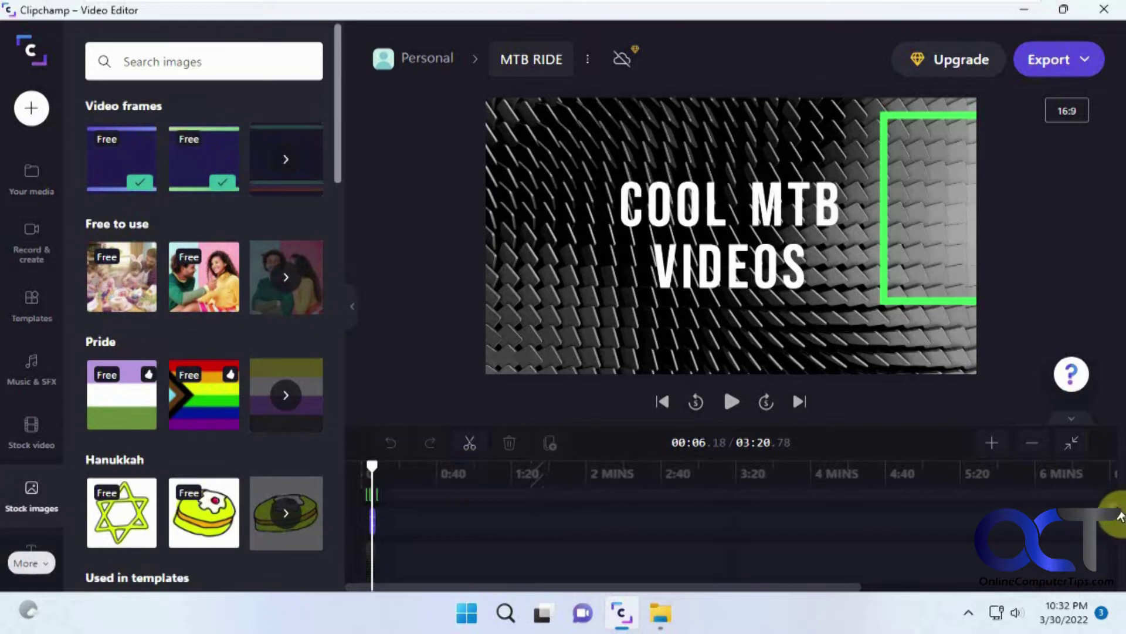
- Show all Video frames stock images, then move playback back to 00:01.42
{"action": "left_click", "coordinate": [284, 158]}
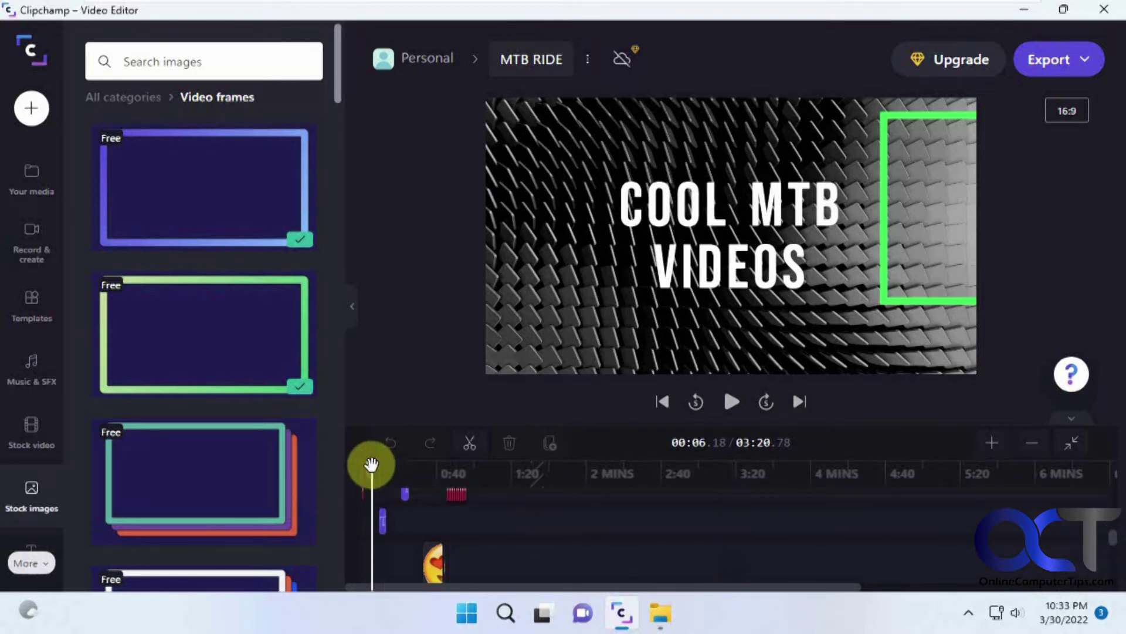
{"action": "left_click_drag", "start_coordinate": [372, 464], "coordinate": [364, 466]}
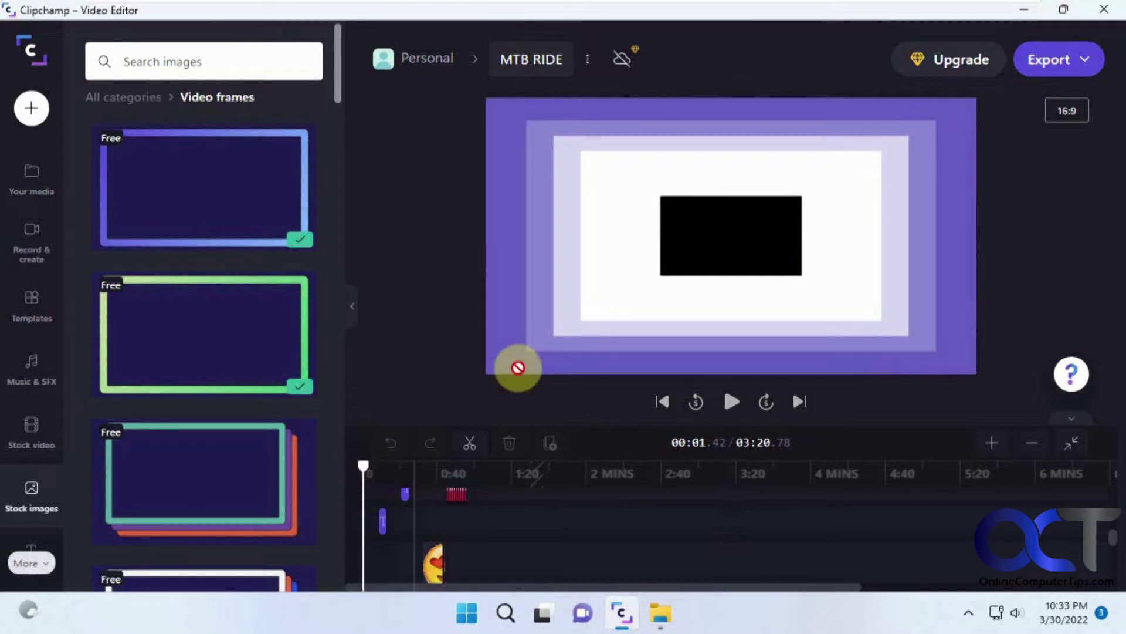
- Browse the Text title styles, previewing the Smoke and Plunging styles
{"action": "scroll", "coordinate": [35, 509], "scroll_direction": "down", "scroll_amount": 2}
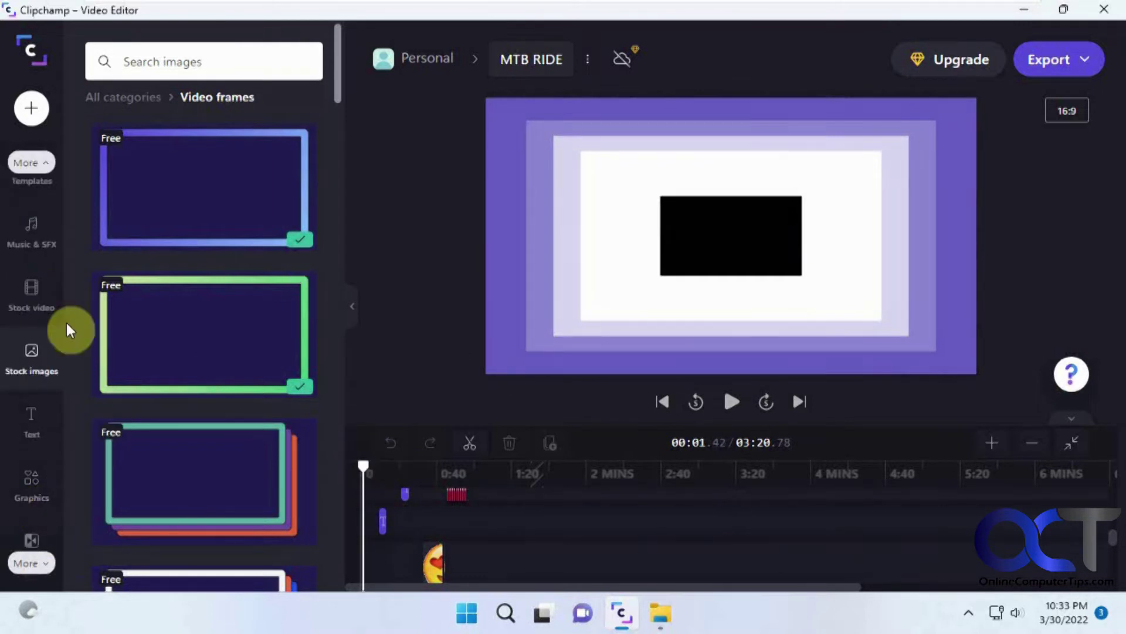
{"action": "left_click", "coordinate": [38, 430]}
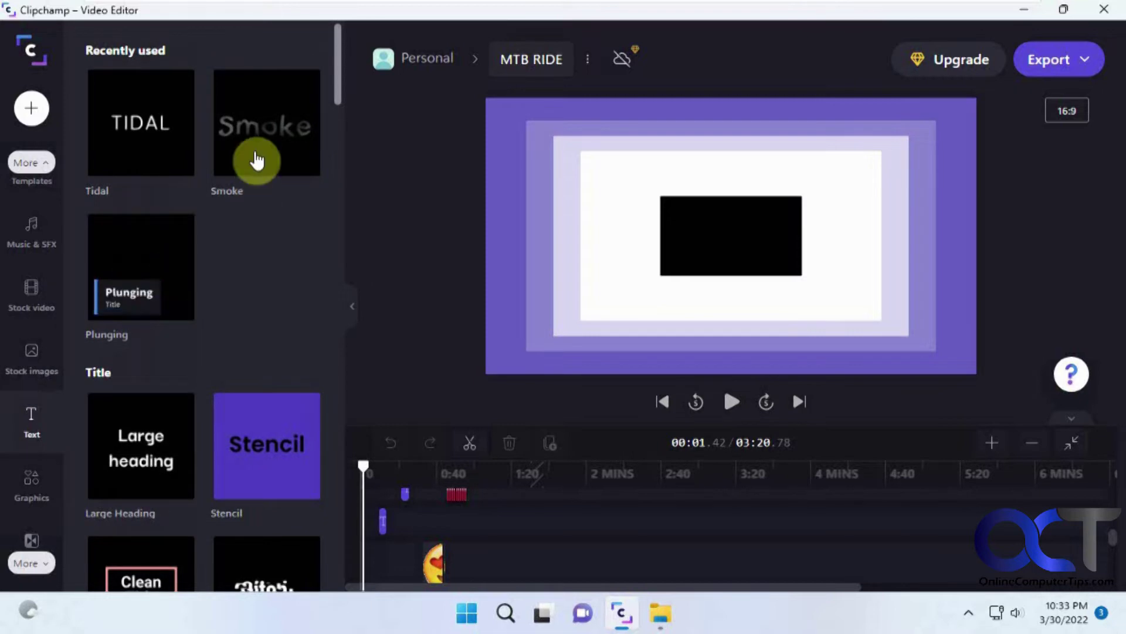
{"action": "mouse_move", "coordinate": [256, 158]}
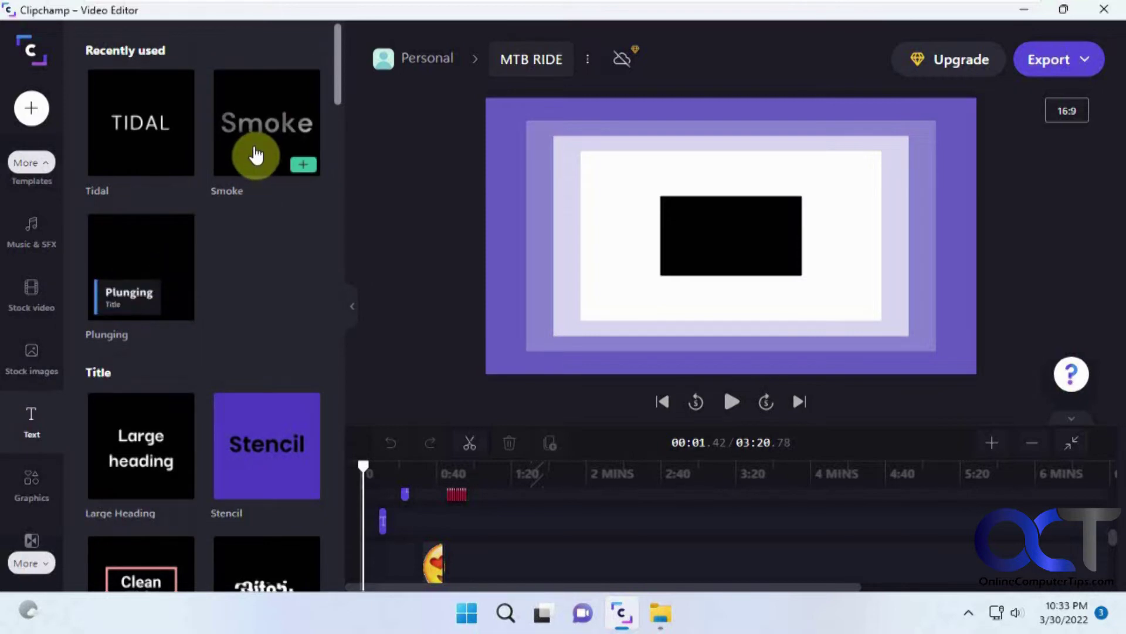
{"action": "mouse_move", "coordinate": [111, 301]}
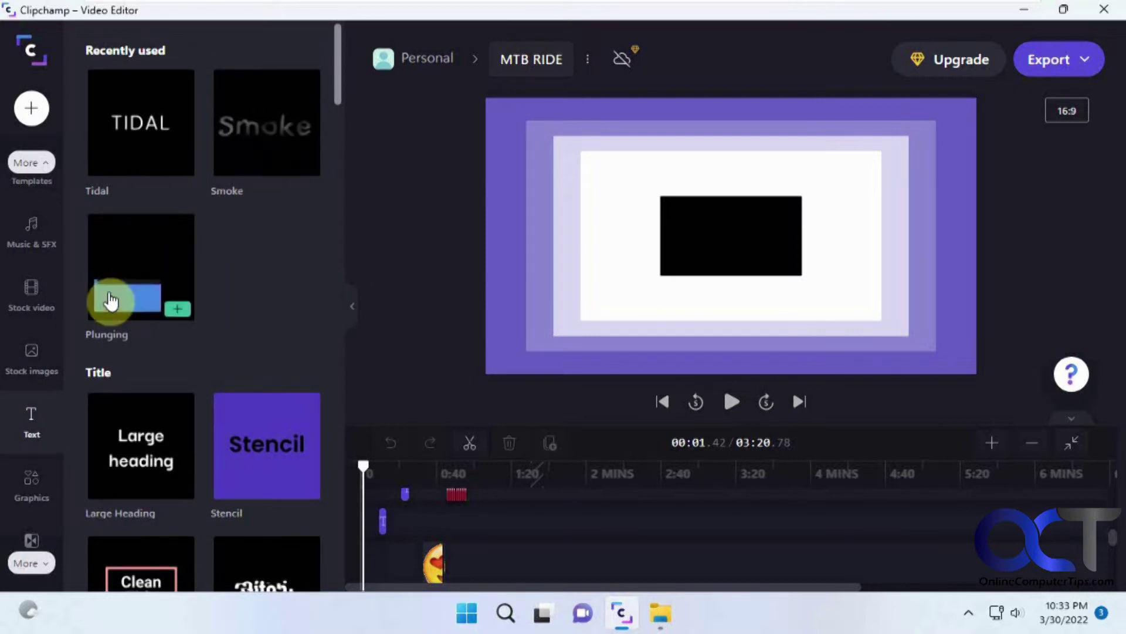
{"action": "left_click", "coordinate": [33, 482]}
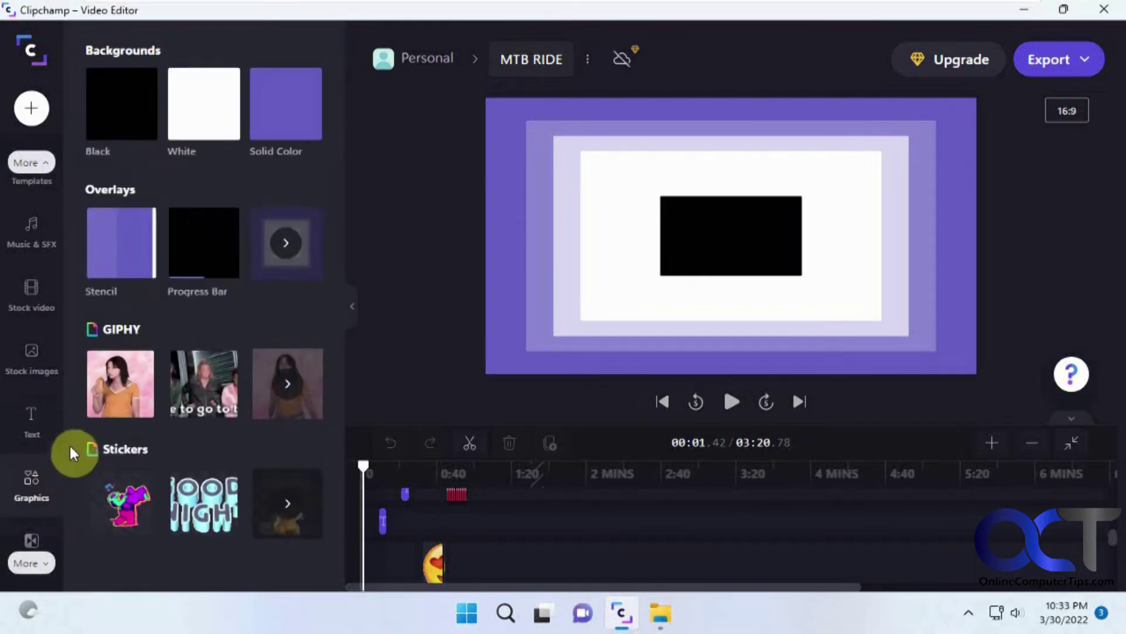
- Scroll through the full Overlays collection, including Stencil, Progress Bar, Groovy and Clean
{"action": "left_click", "coordinate": [286, 245]}
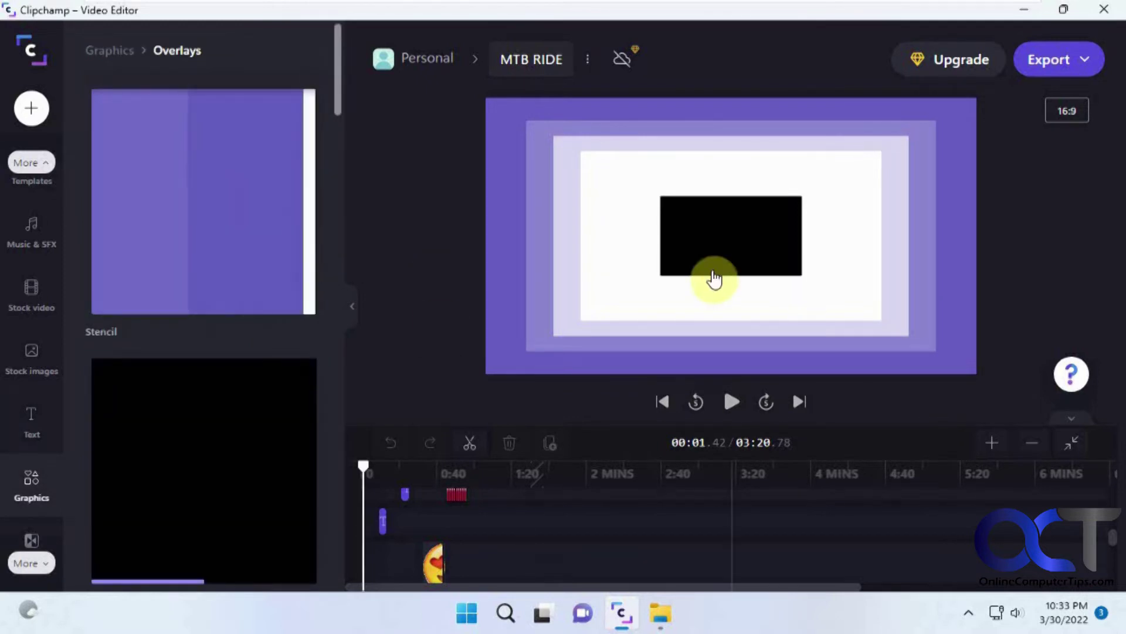
{"action": "scroll", "coordinate": [249, 414], "scroll_direction": "down", "scroll_amount": 2}
{"action": "scroll", "coordinate": [246, 414], "scroll_direction": "down", "scroll_amount": 5}
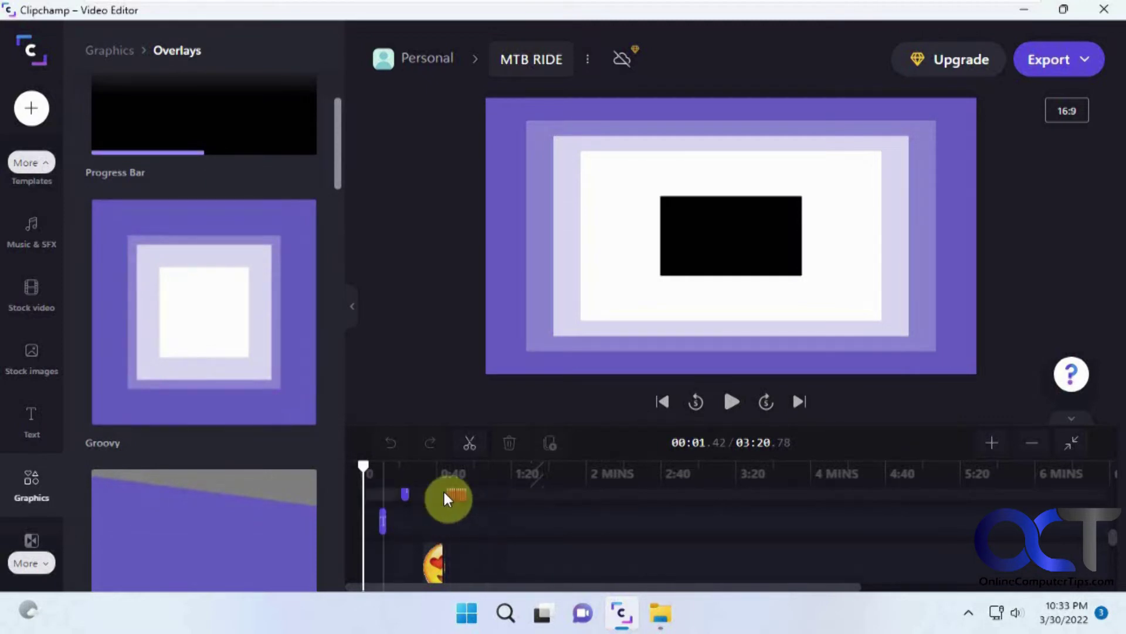
{"action": "scroll", "coordinate": [83, 495], "scroll_direction": "down", "scroll_amount": 3}
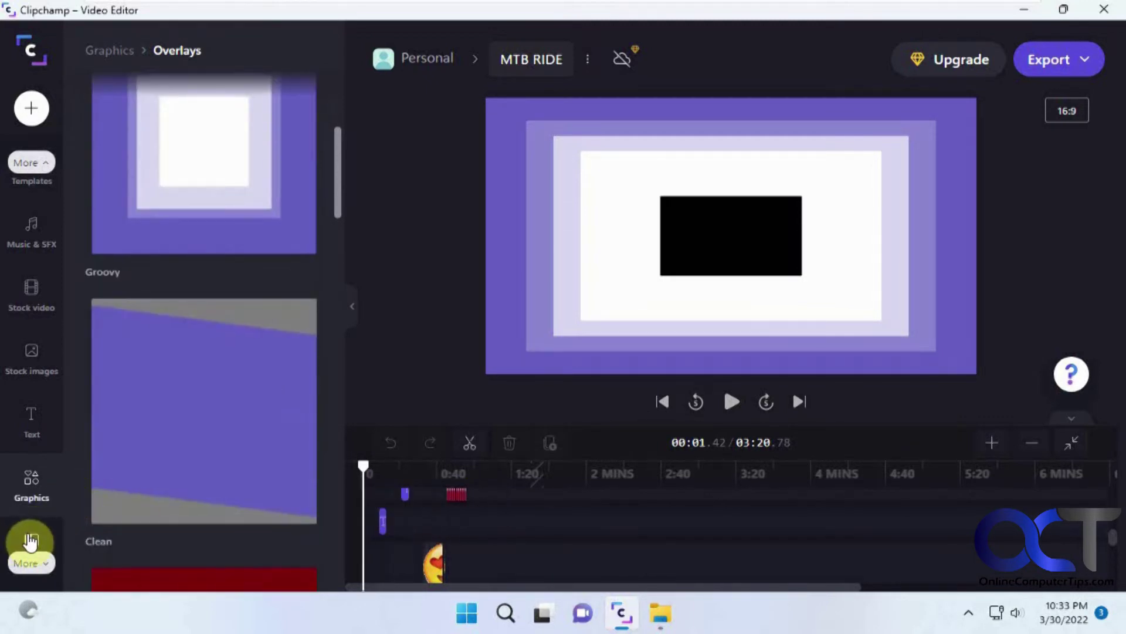
{"action": "left_click", "coordinate": [31, 541]}
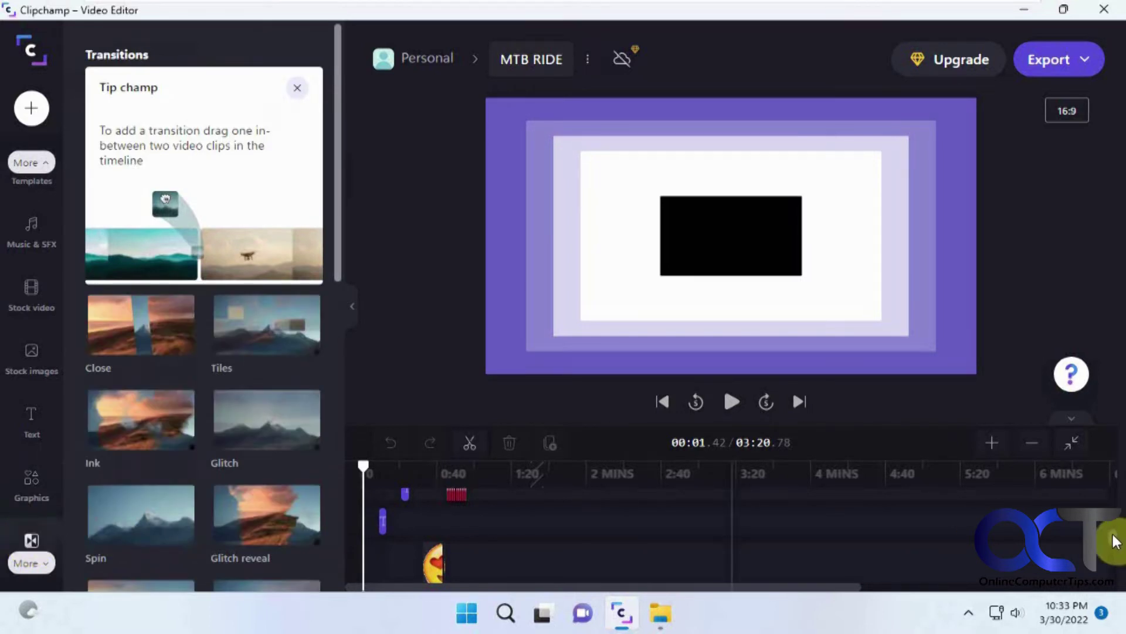
- Place the Glitch transition between two video clips on the MTB RIDE timeline
{"action": "left_click_drag", "start_coordinate": [1115, 540], "coordinate": [1114, 576]}
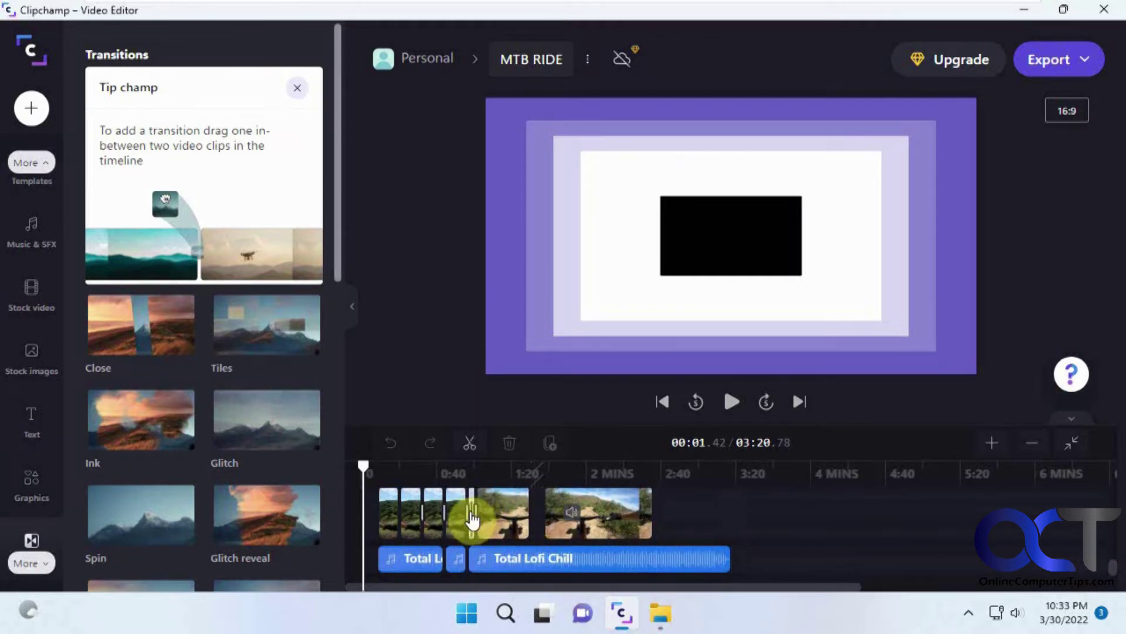
{"action": "left_click_drag", "start_coordinate": [473, 518], "coordinate": [473, 520]}
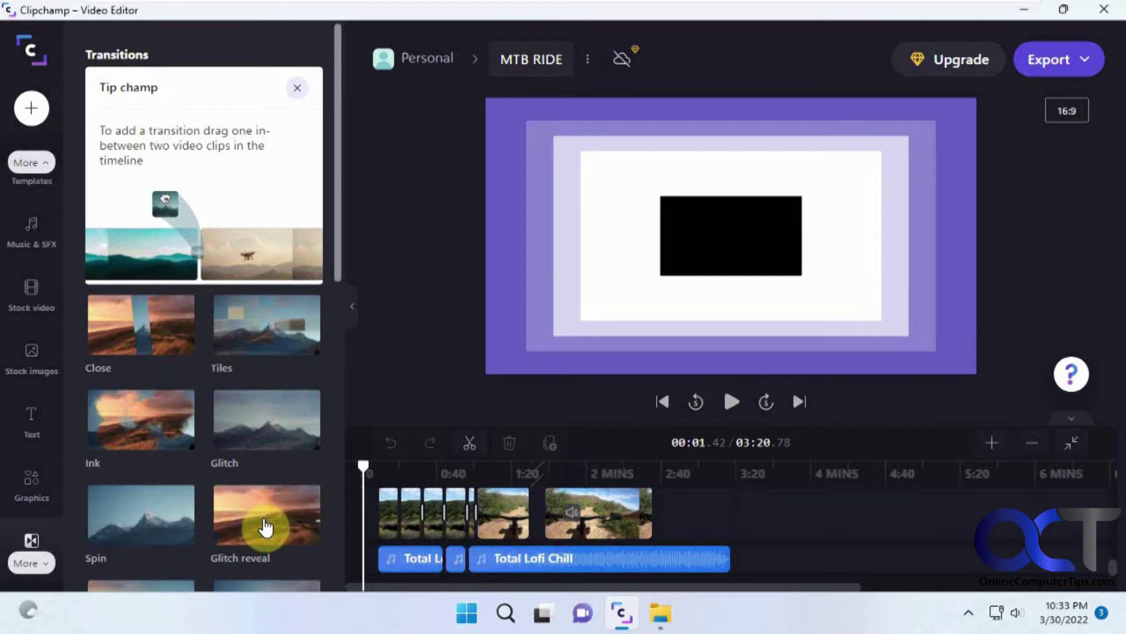
{"action": "left_click_drag", "start_coordinate": [279, 450], "coordinate": [478, 511]}
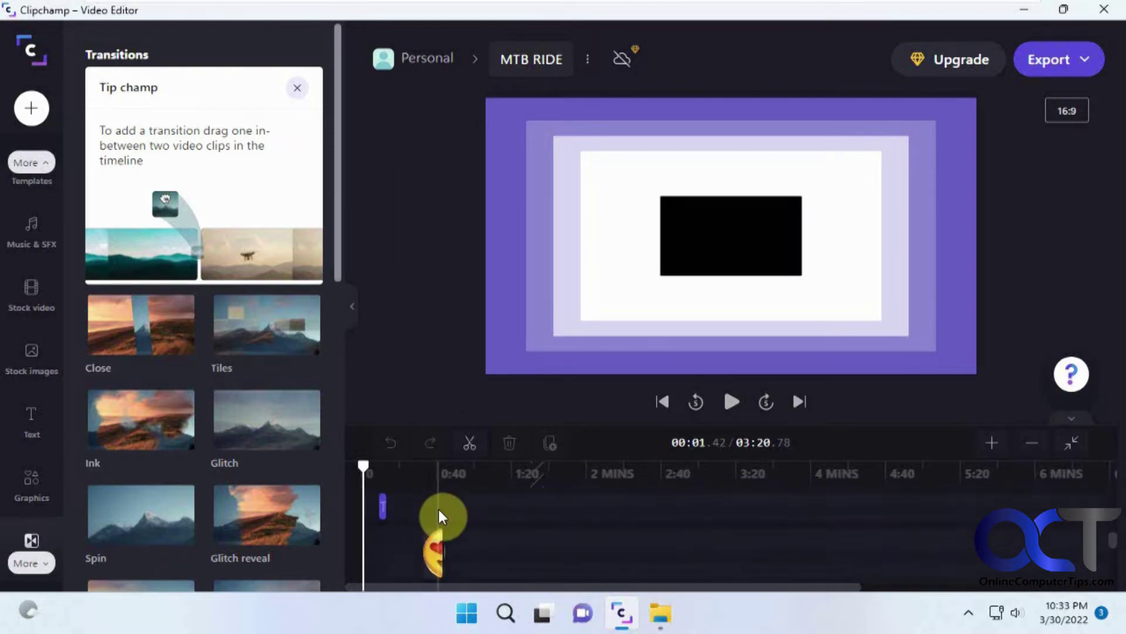
{"action": "left_click", "coordinate": [508, 536]}
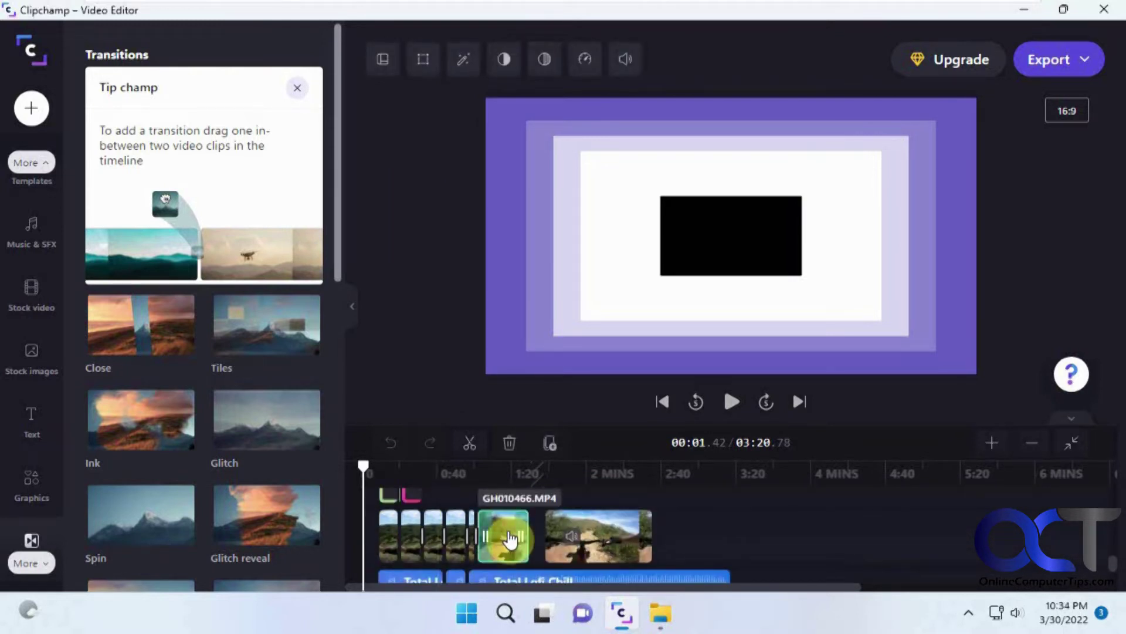
{"action": "left_click", "coordinate": [464, 59]}
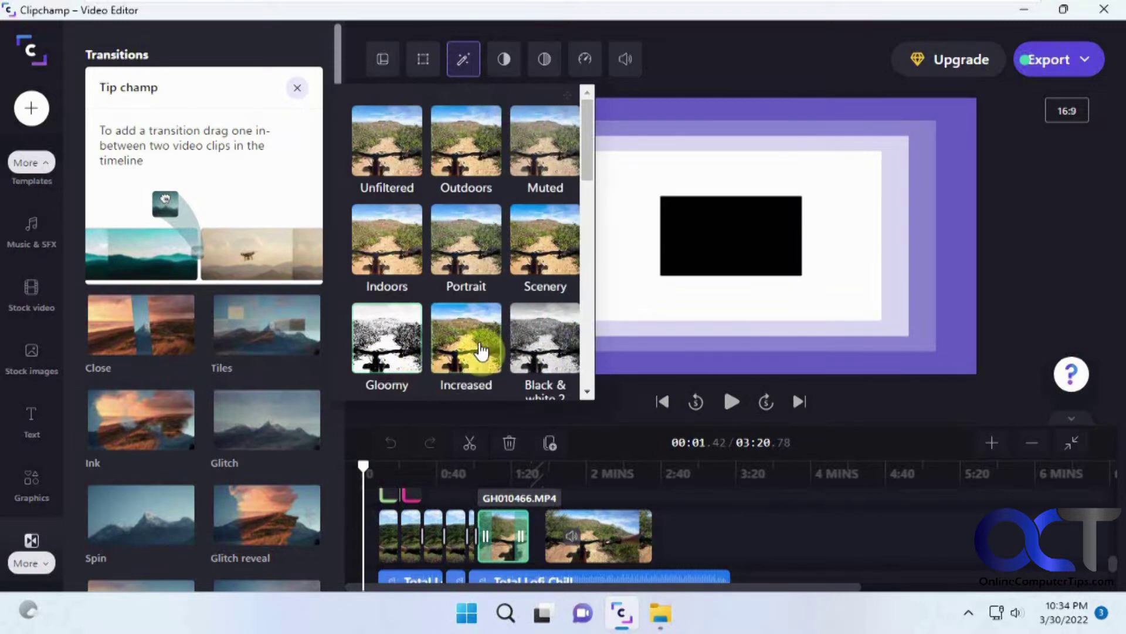
{"action": "scroll", "coordinate": [480, 351], "scroll_direction": "down", "scroll_amount": 4}
{"action": "scroll", "coordinate": [461, 284], "scroll_direction": "down", "scroll_amount": 5}
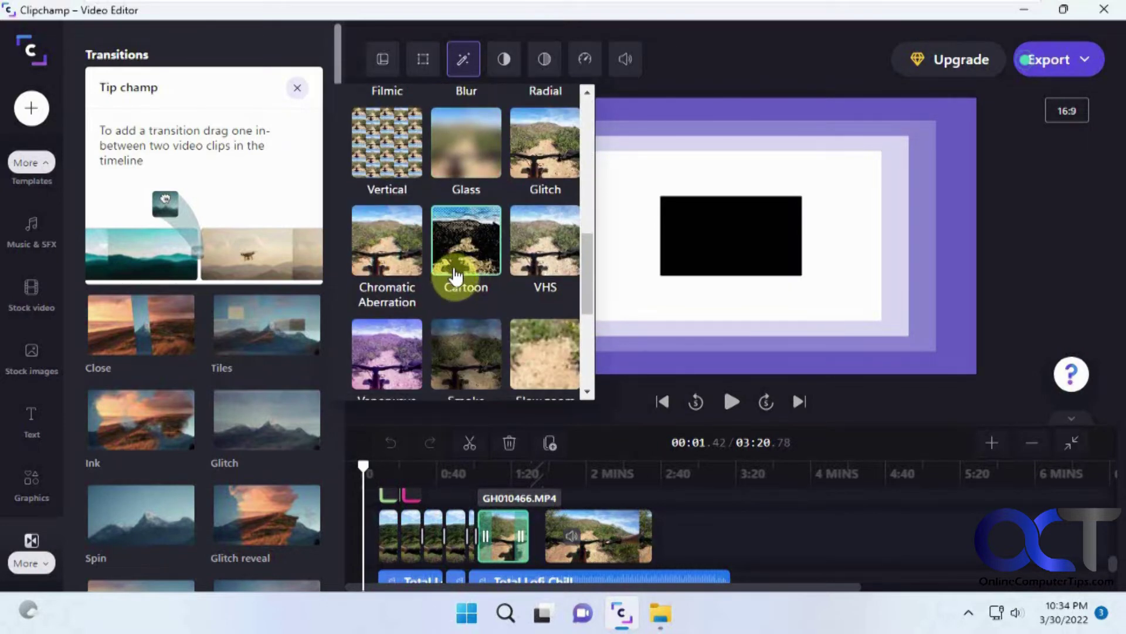
{"action": "scroll", "coordinate": [459, 281], "scroll_direction": "up", "scroll_amount": 5}
{"action": "left_click", "coordinate": [422, 62]}
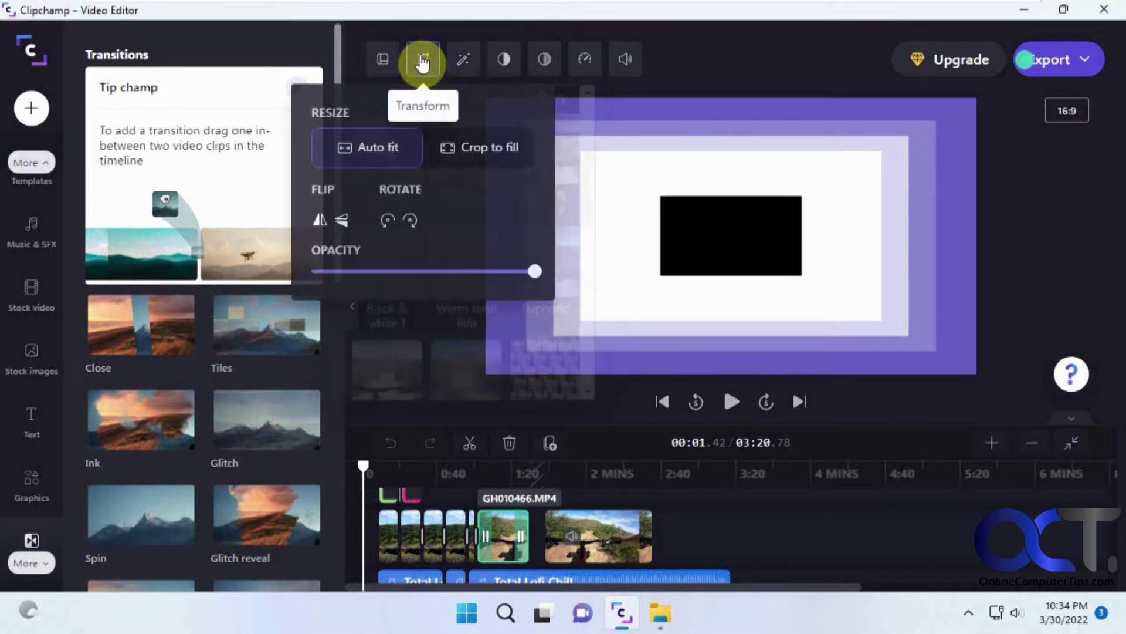
{"action": "left_click", "coordinate": [503, 61]}
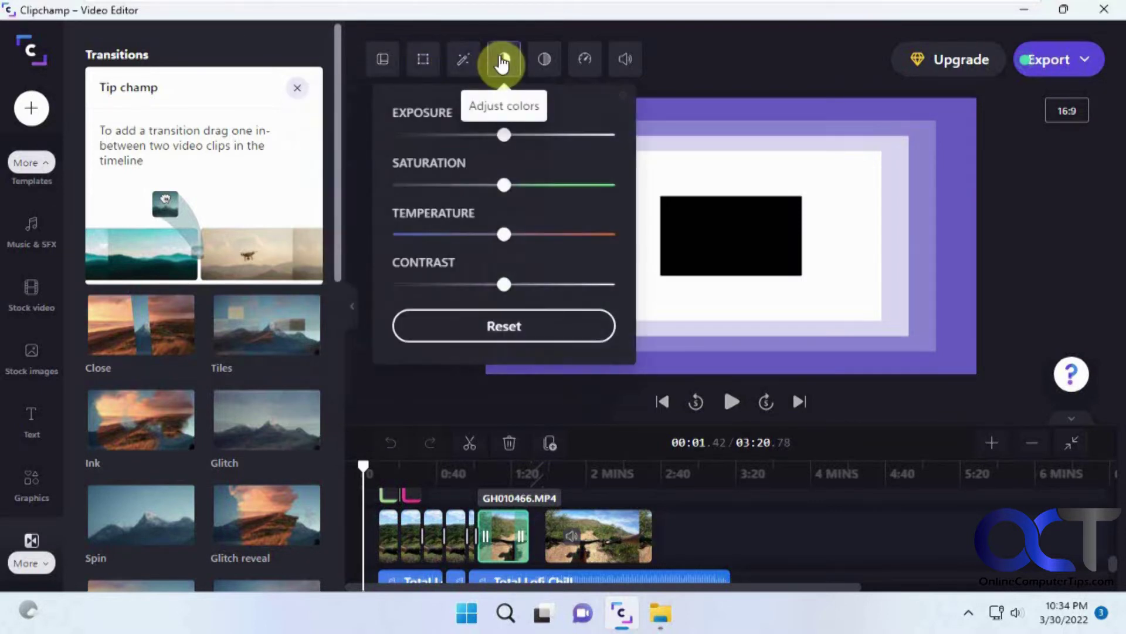
{"action": "left_click", "coordinate": [379, 65]}
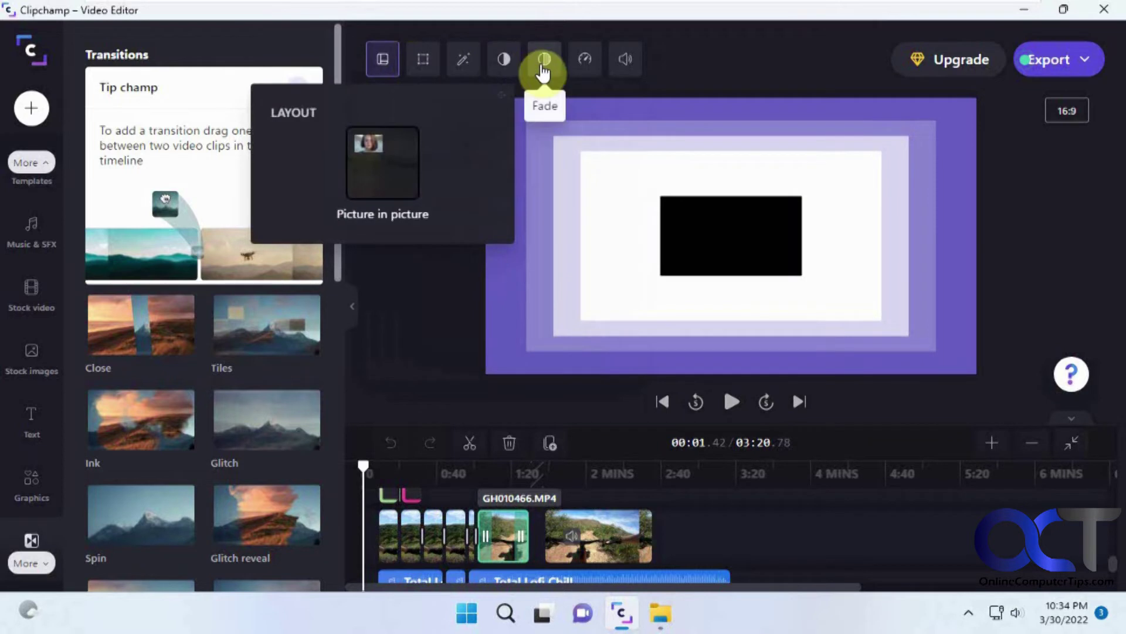
{"action": "left_click", "coordinate": [544, 63]}
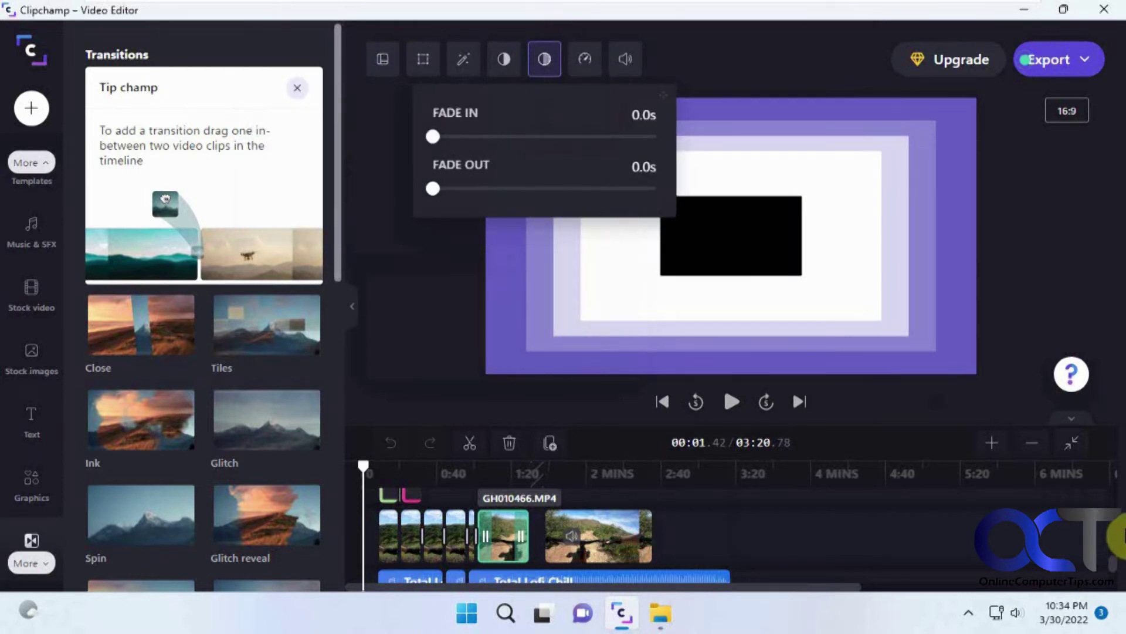
{"action": "left_click", "coordinate": [1030, 287]}
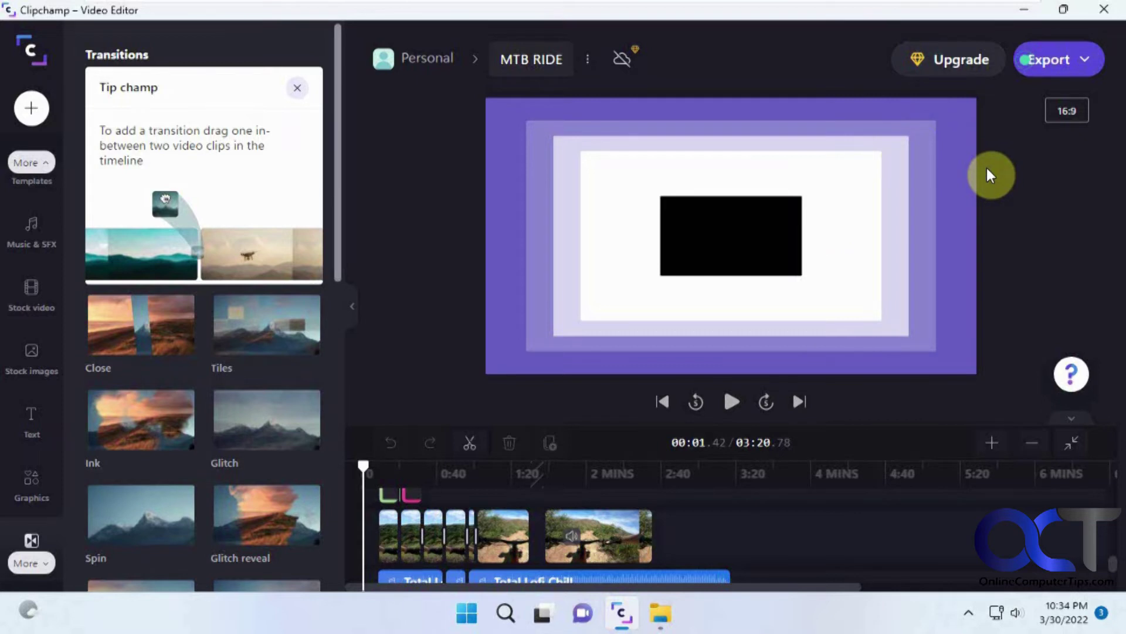
{"action": "left_click", "coordinate": [973, 61]}
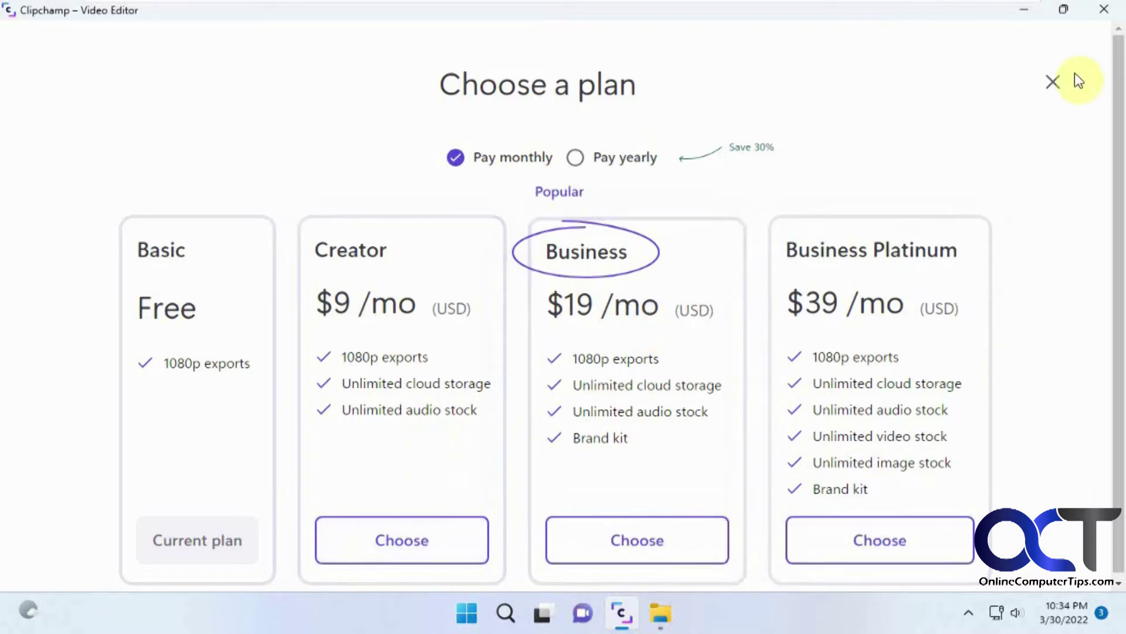
{"action": "left_click", "coordinate": [1053, 87]}
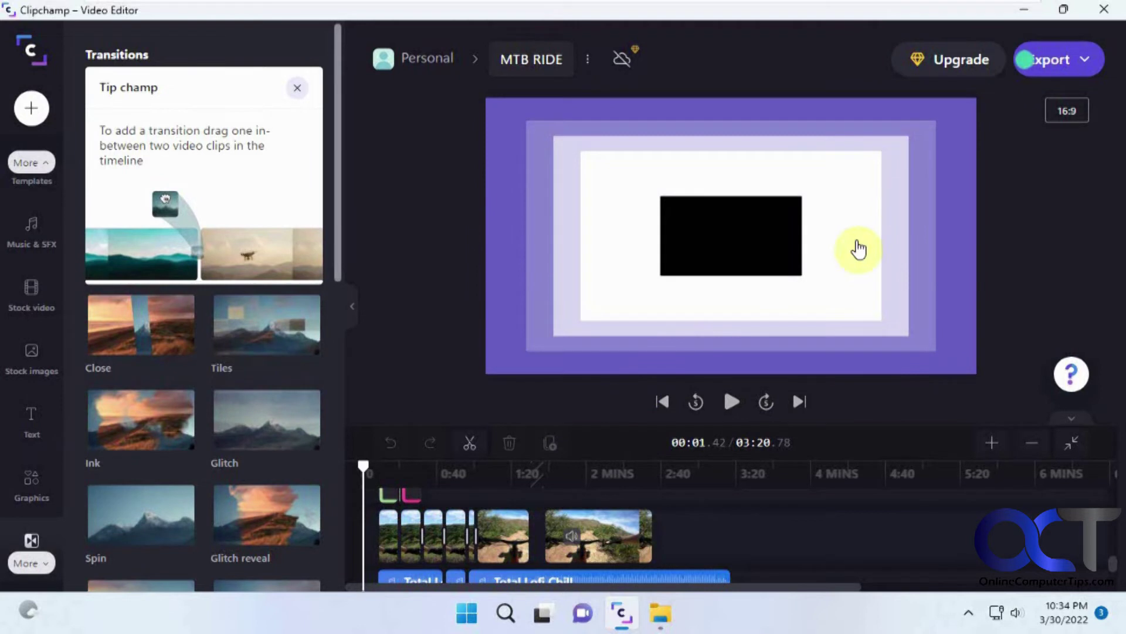
{"action": "left_click", "coordinate": [1057, 64]}
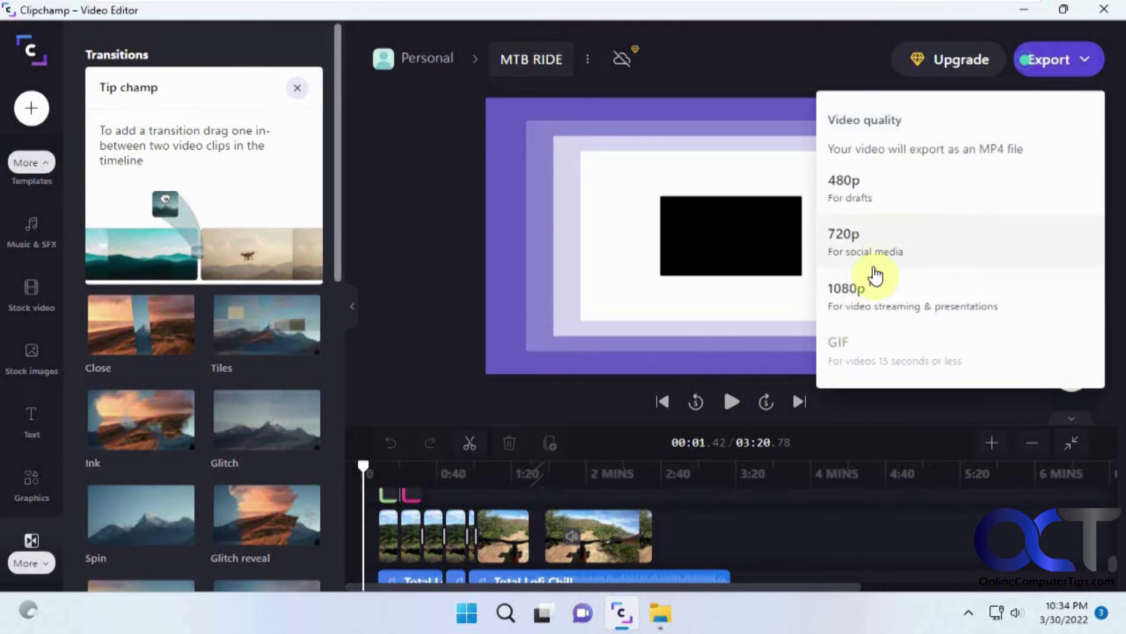
- Export the MTB RIDE video at 1080p and scroll through the export page
{"action": "left_click", "coordinate": [874, 307]}
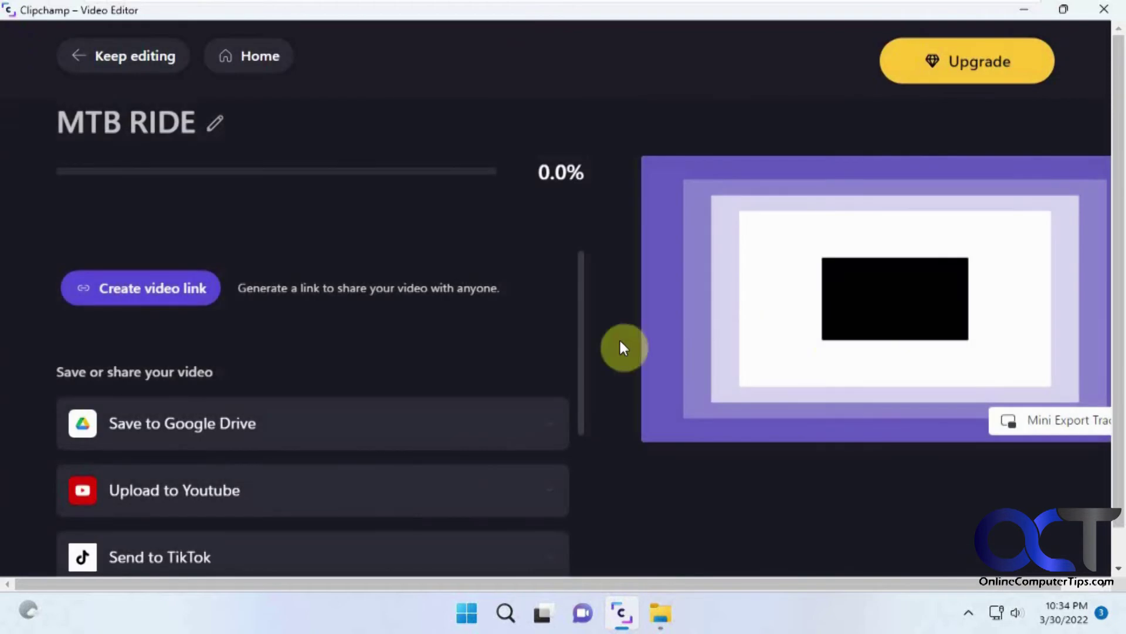
{"action": "scroll", "coordinate": [287, 361], "scroll_direction": "down", "scroll_amount": 1}
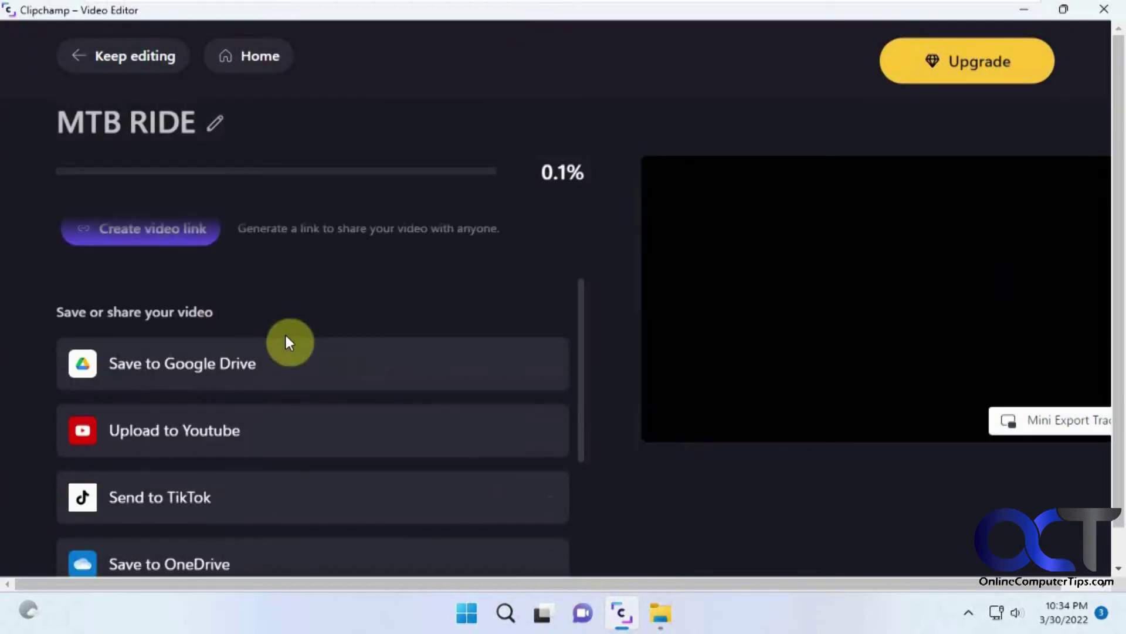
{"action": "scroll", "coordinate": [270, 344], "scroll_direction": "down", "scroll_amount": 3}
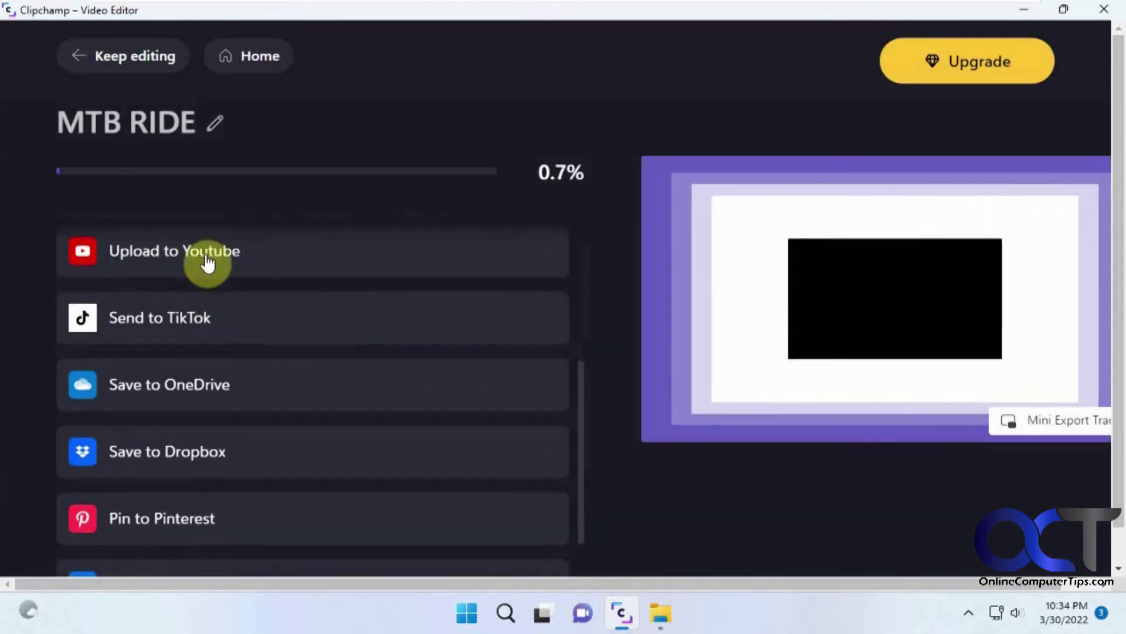
{"action": "scroll", "coordinate": [235, 375], "scroll_direction": "down", "scroll_amount": 1}
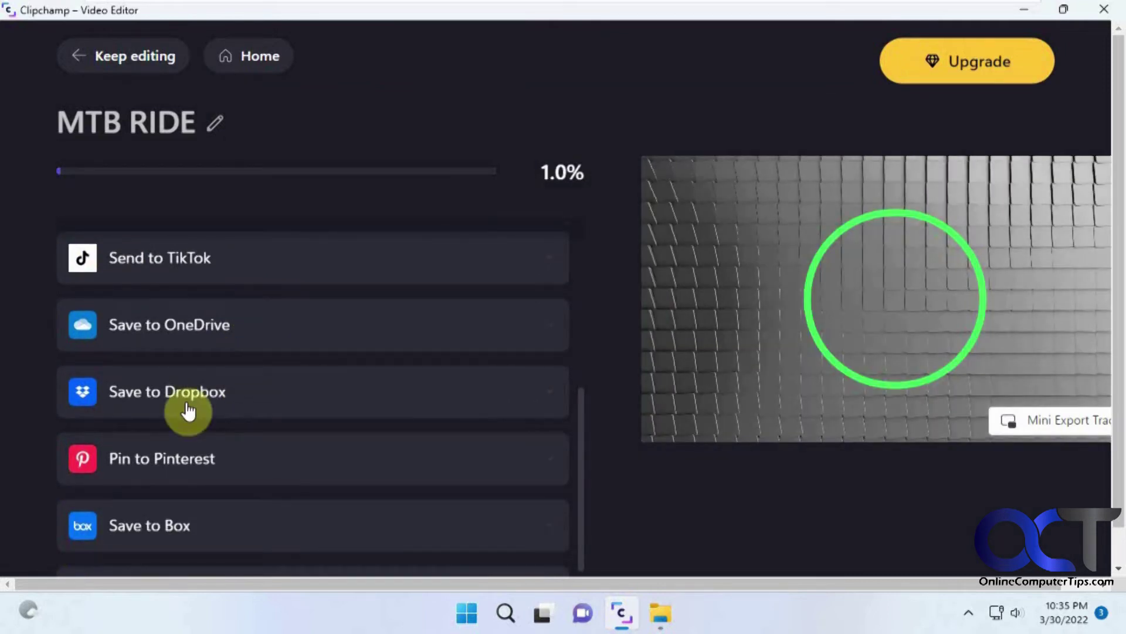
{"action": "scroll", "coordinate": [364, 462], "scroll_direction": "down", "scroll_amount": 1}
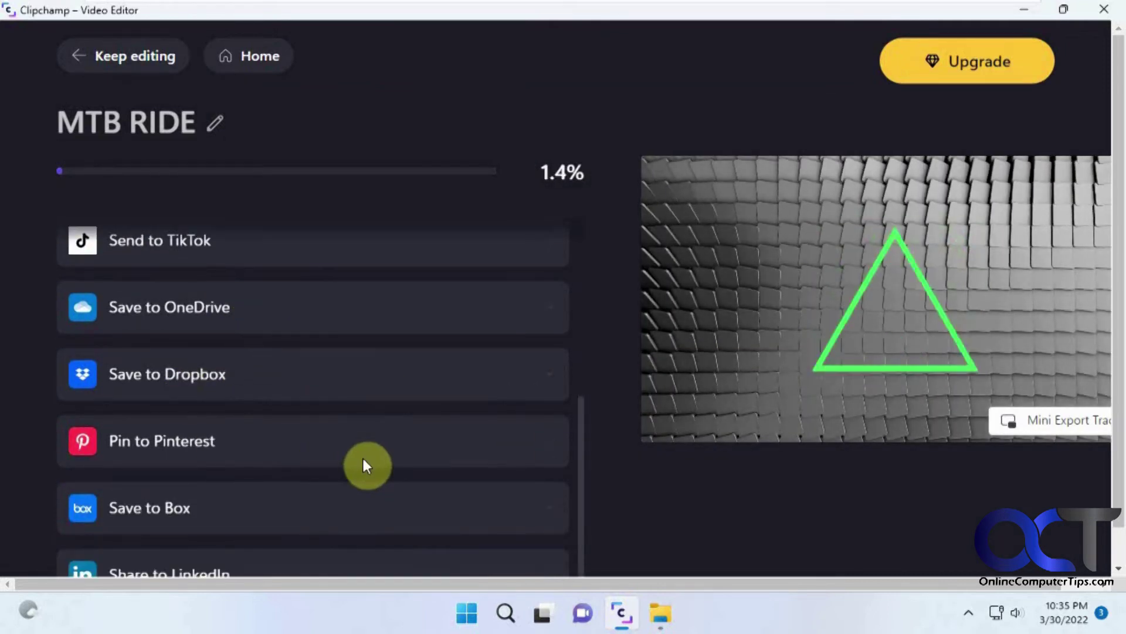
{"action": "scroll", "coordinate": [364, 459], "scroll_direction": "up", "scroll_amount": 3}
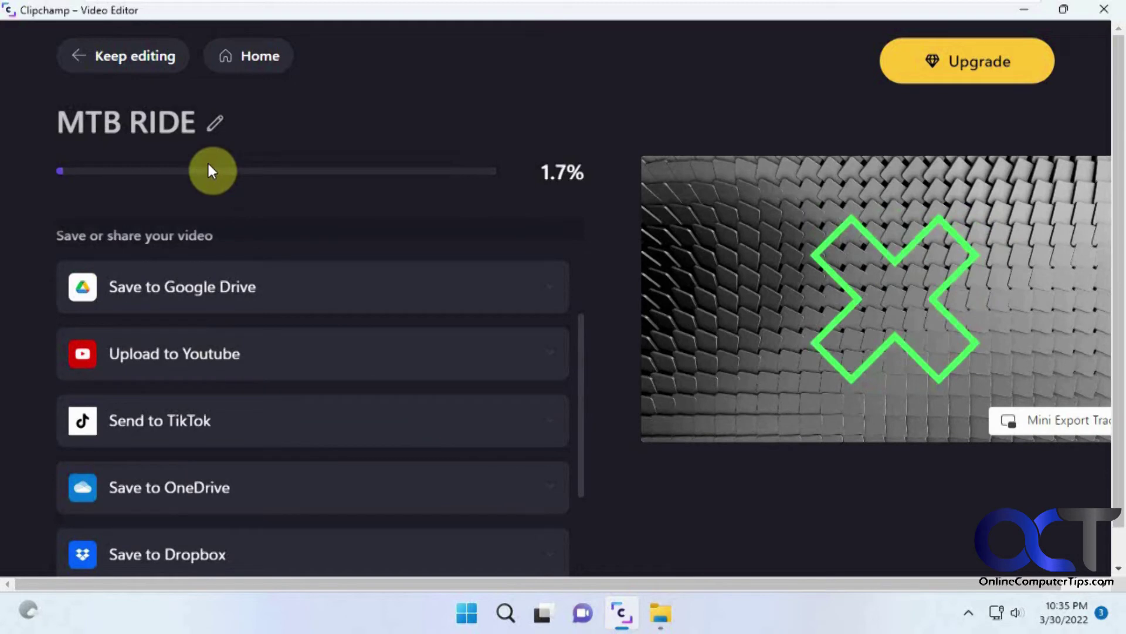
{"action": "scroll", "coordinate": [364, 232], "scroll_direction": "up", "scroll_amount": 2}
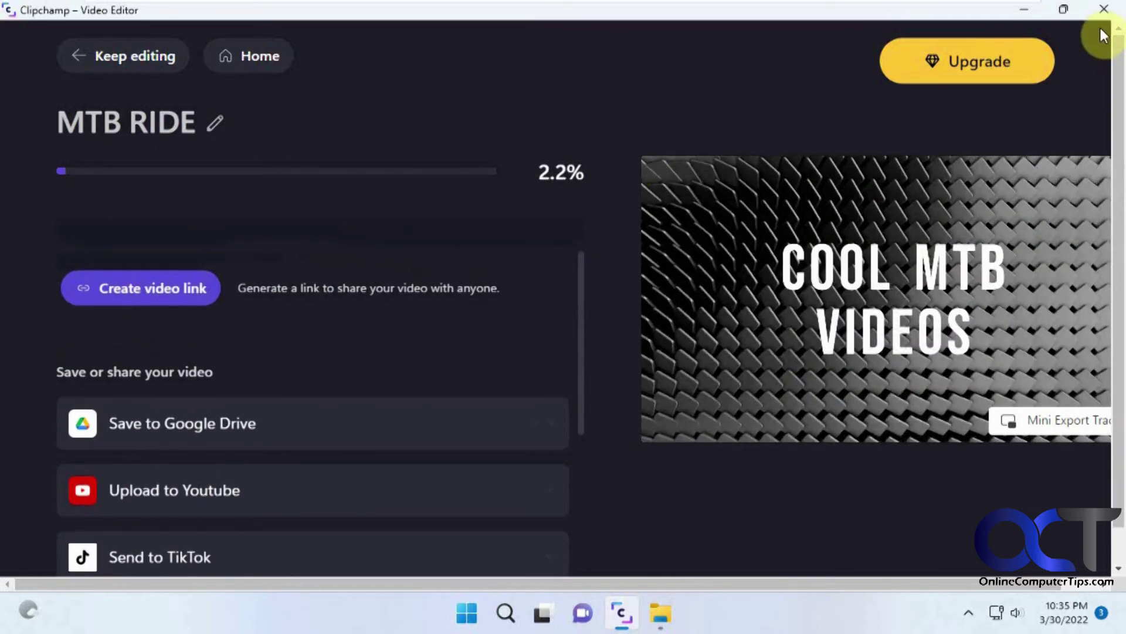
- Close Clipchamp and open the Downloads folder containing the exported MP4
{"action": "left_click", "coordinate": [1104, 10]}
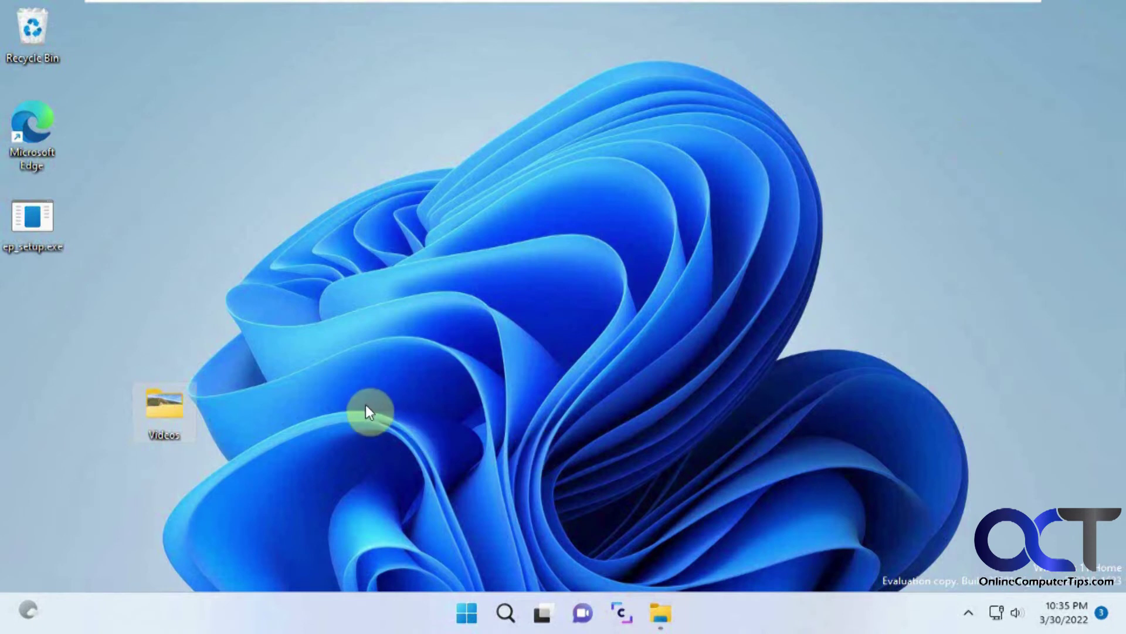
{"action": "left_click", "coordinate": [658, 619]}
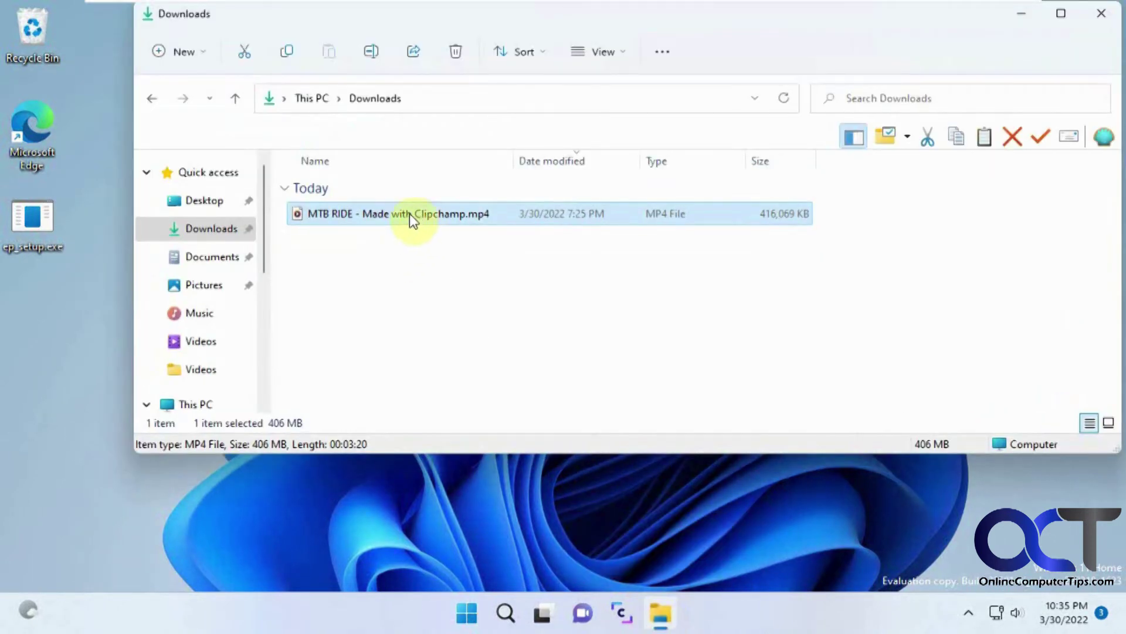
{"action": "mouse_move", "coordinate": [397, 223]}
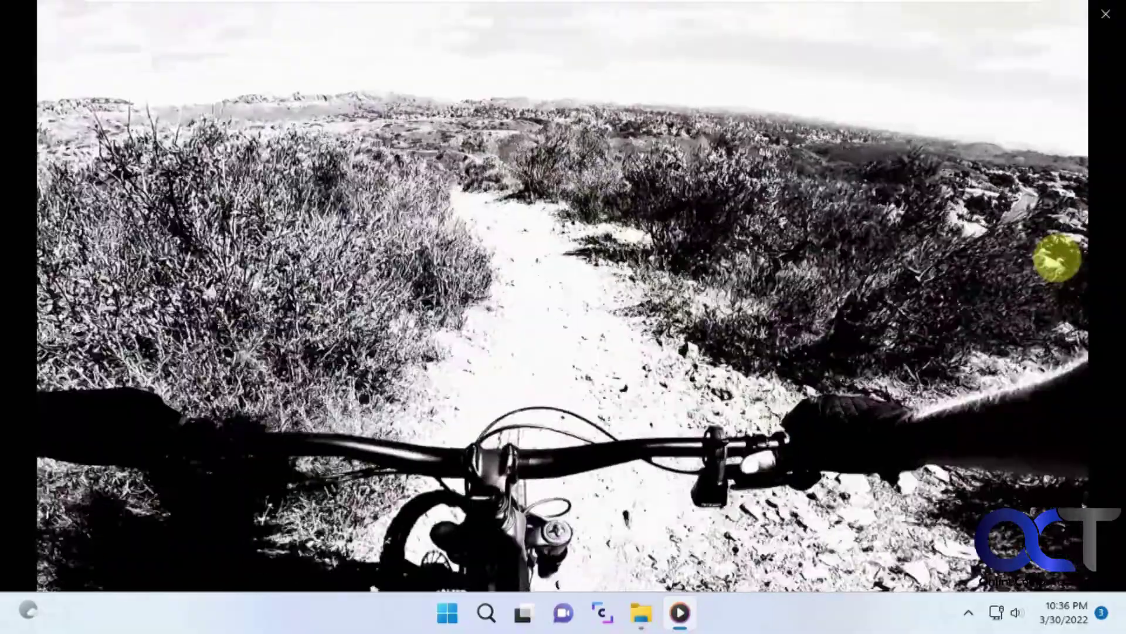
- Pause the exported MTB RIDE video at 1:07, then put Media Player away to reveal Downloads
{"action": "mouse_move", "coordinate": [1118, 226]}
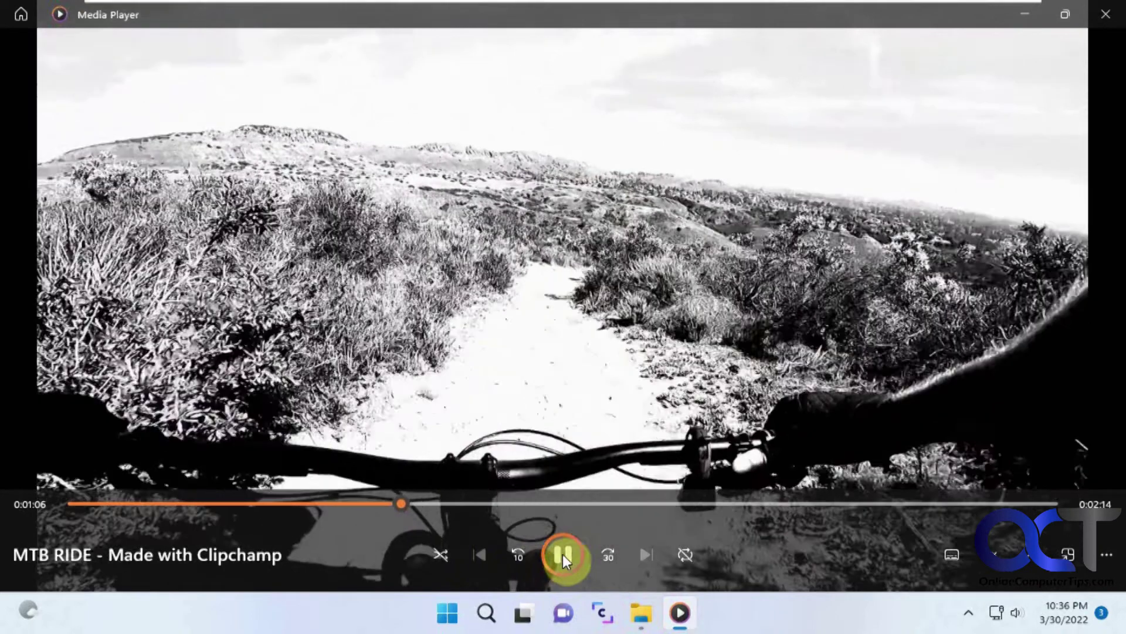
{"action": "left_click", "coordinate": [562, 554]}
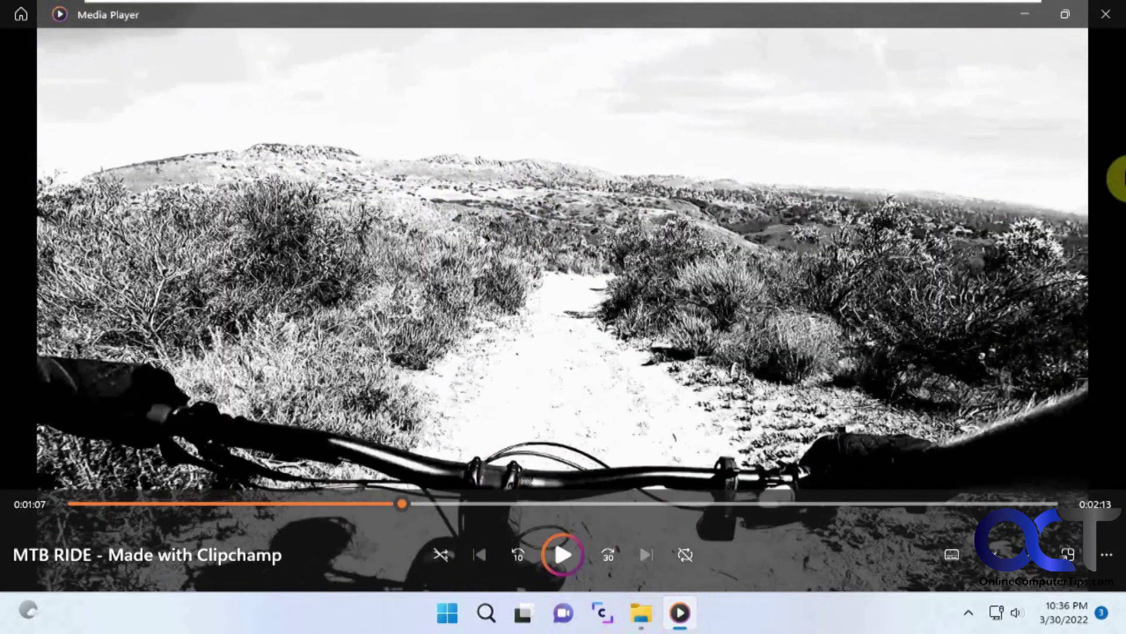
{"action": "left_click", "coordinate": [1028, 19]}
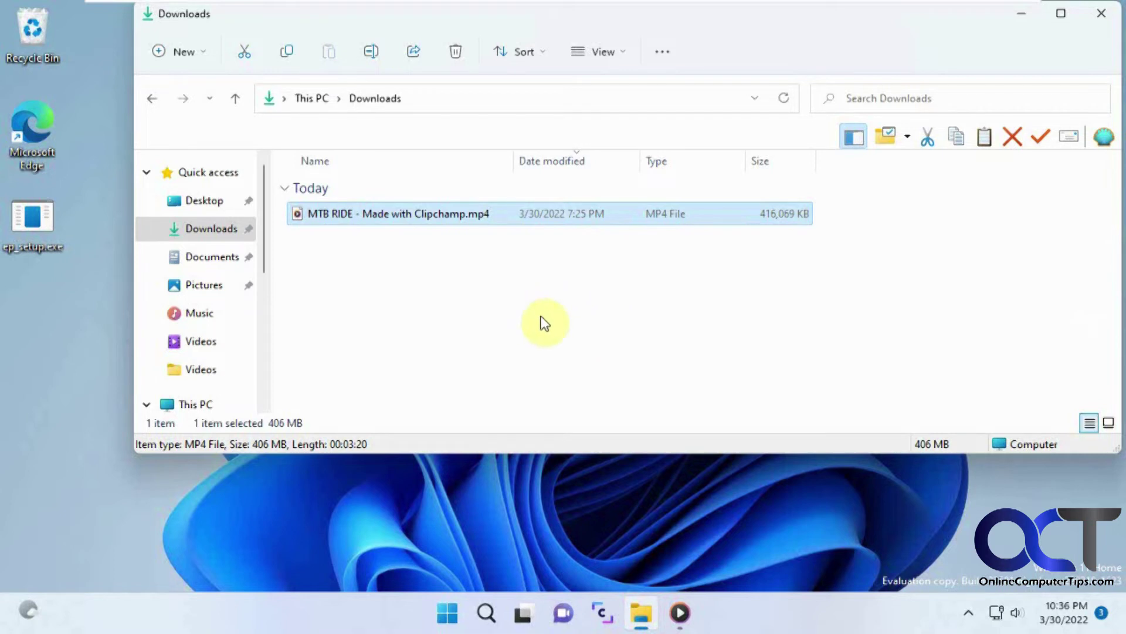
- Relaunch Clipchamp from the taskbar to its Welcome page with templates
{"action": "left_click", "coordinate": [605, 614]}
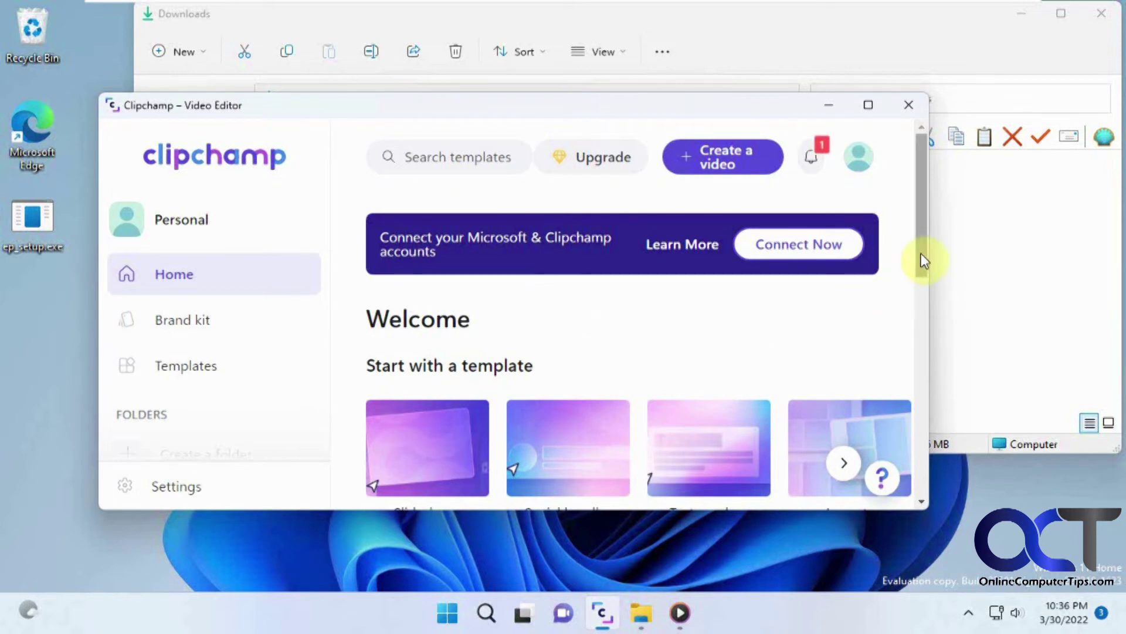
{"action": "mouse_move", "coordinate": [926, 260]}
{"action": "left_mouse_down"}
{"action": "mouse_move", "coordinate": [925, 351]}
{"action": "mouse_move", "coordinate": [923, 235]}
{"action": "left_mouse_up"}
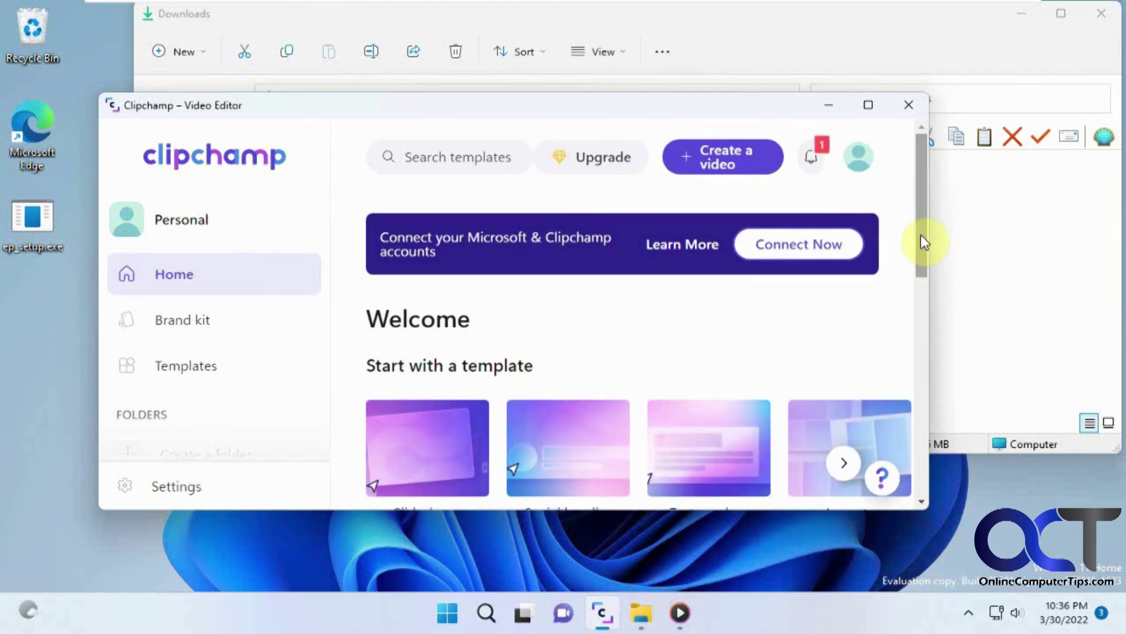